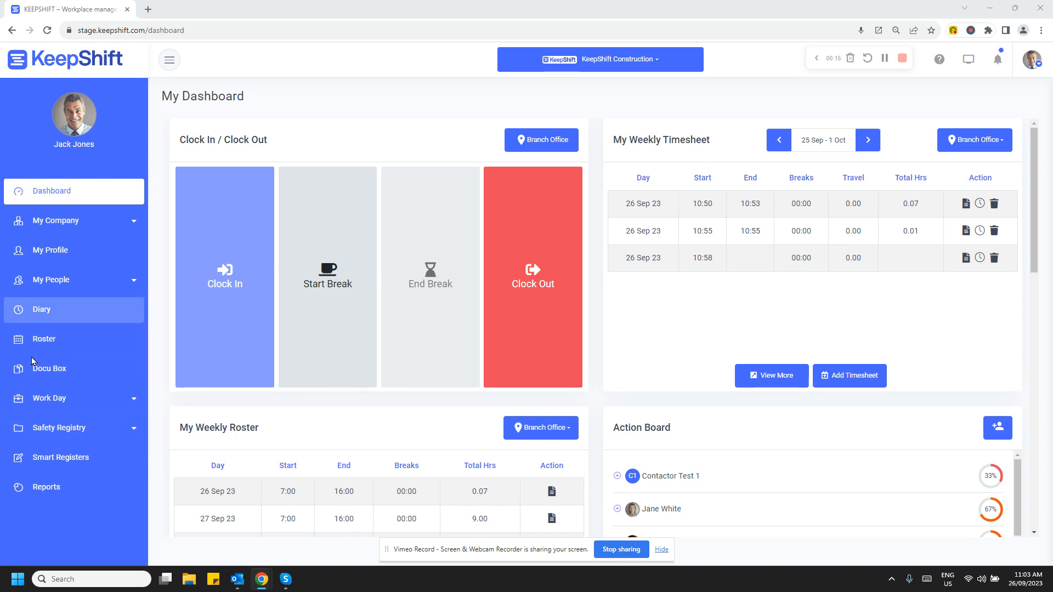
Add a roster shift for the fourth-row electrical contractor on Thu 28/09, 7.00 AM to 3.00 PM, with the job Construction Team.
left_click(48, 344)
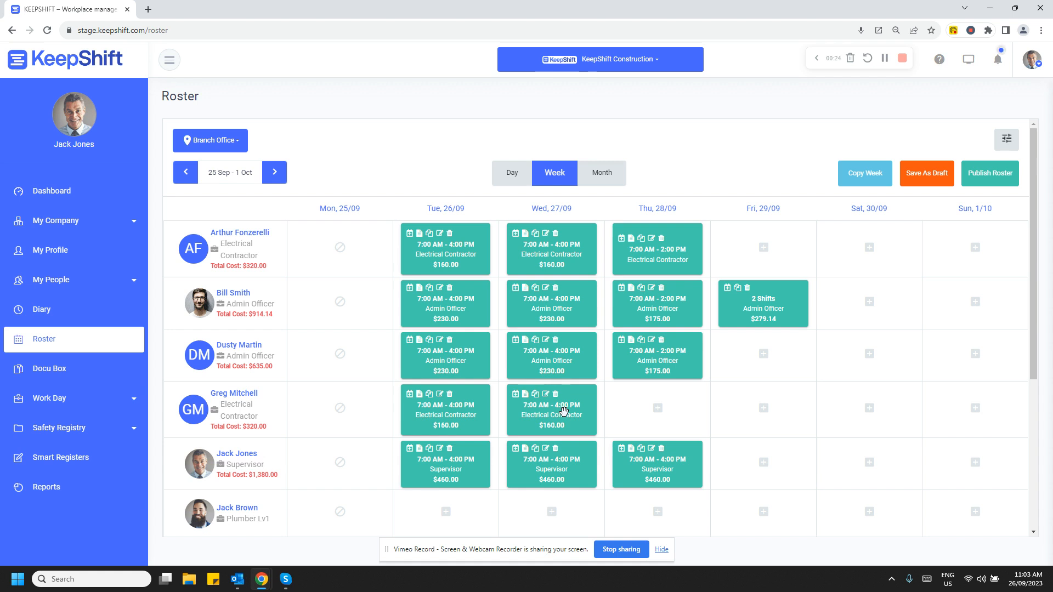
left_click(658, 409)
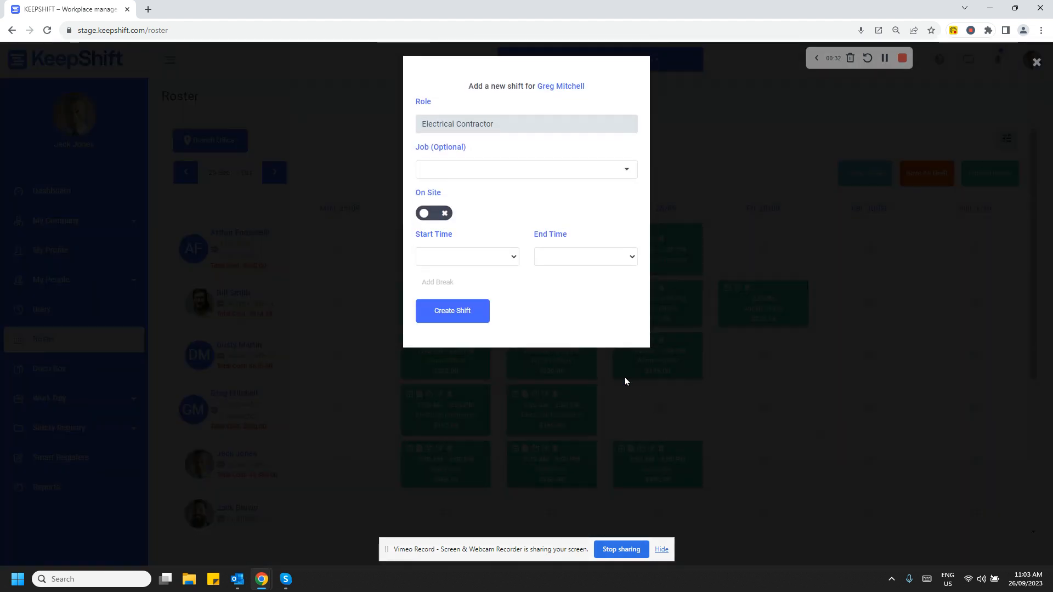
left_click(516, 256)
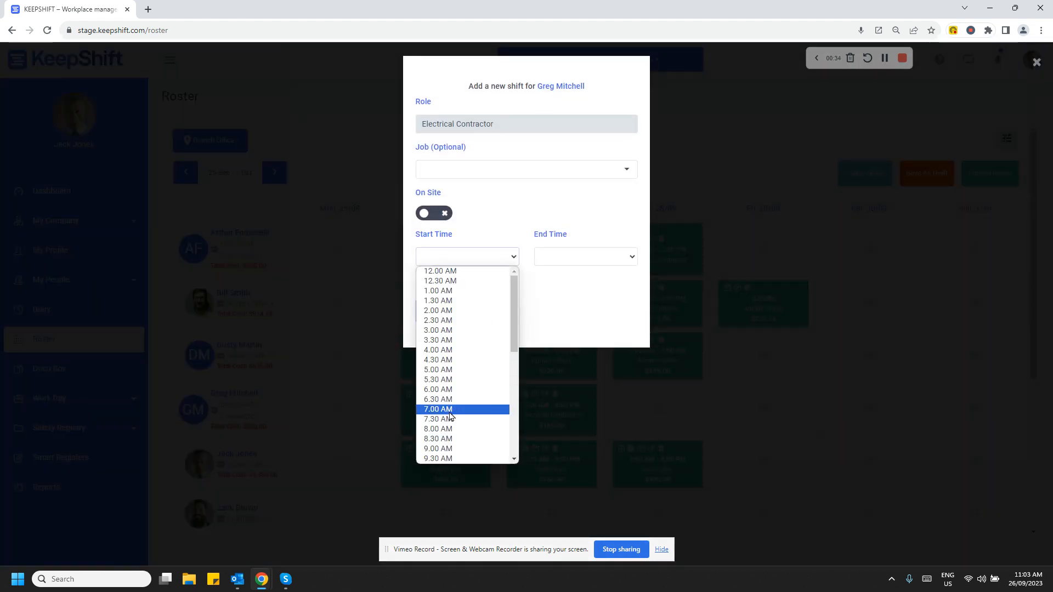
left_click(461, 413)
left_click(636, 257)
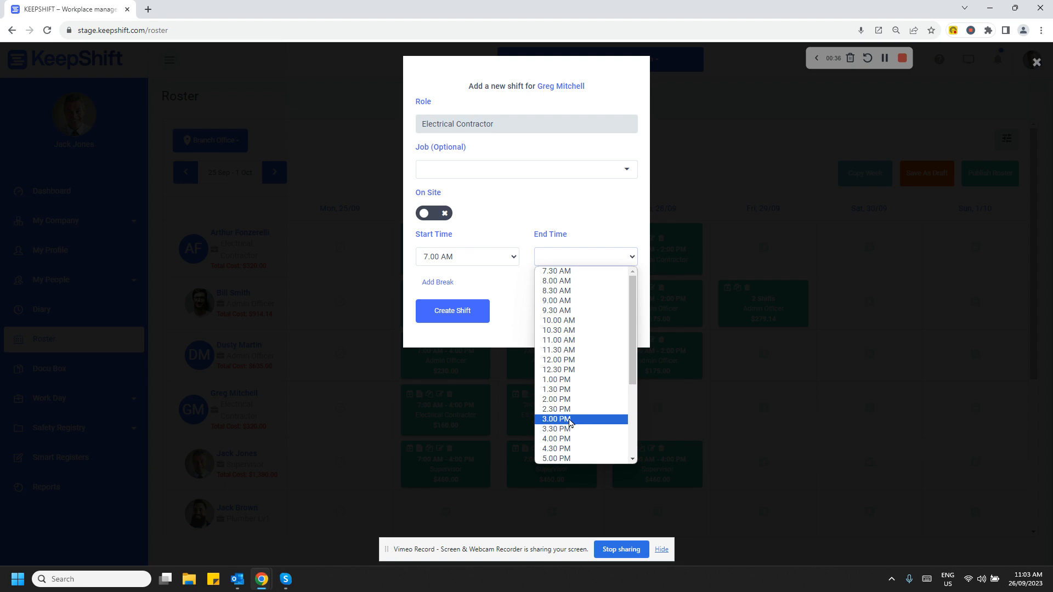
left_click(614, 422)
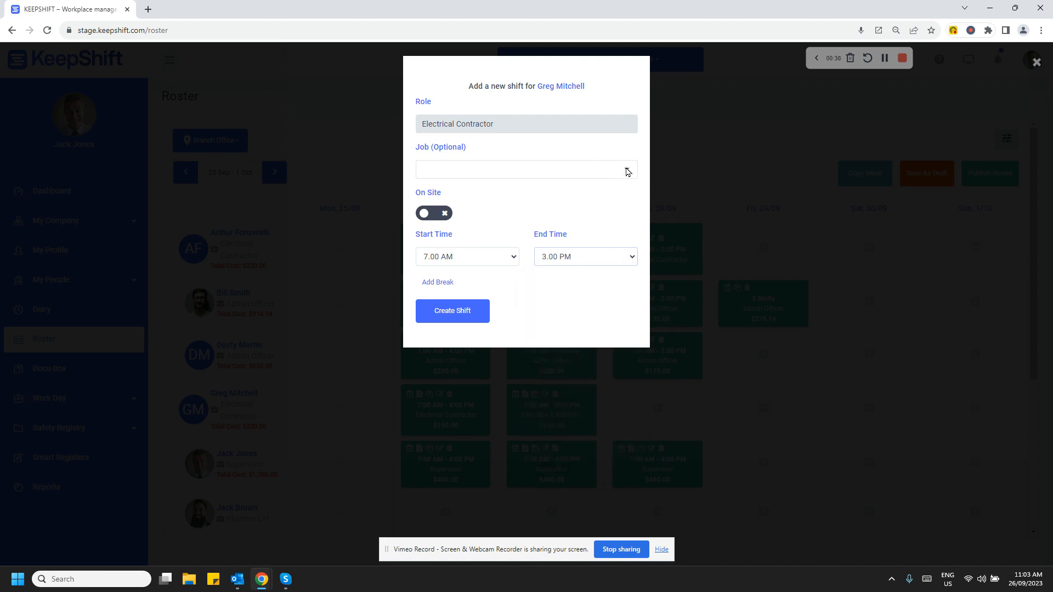
left_click(628, 171)
left_click(593, 205)
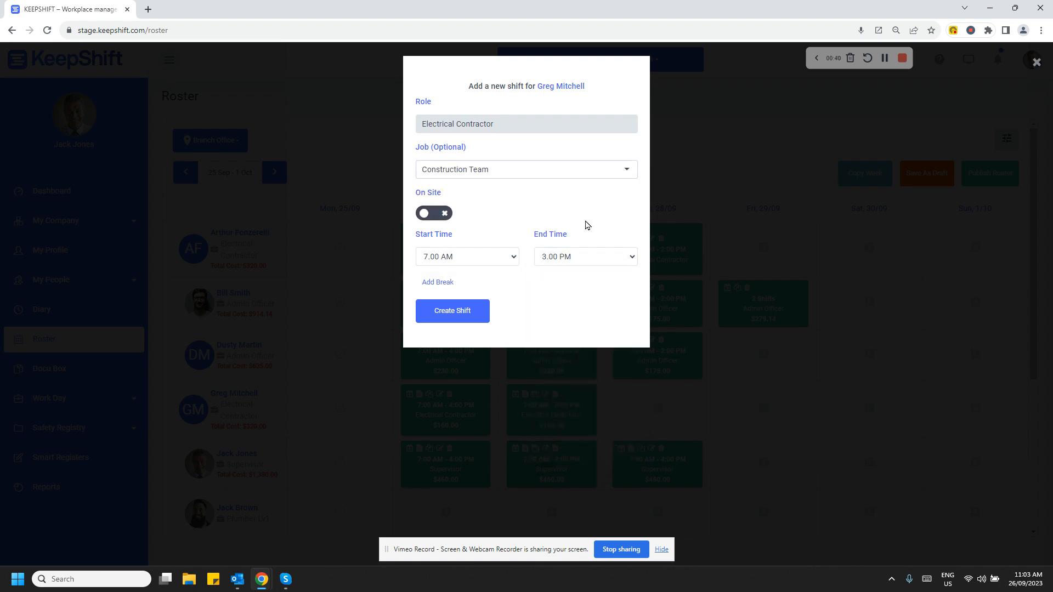
left_click(446, 321)
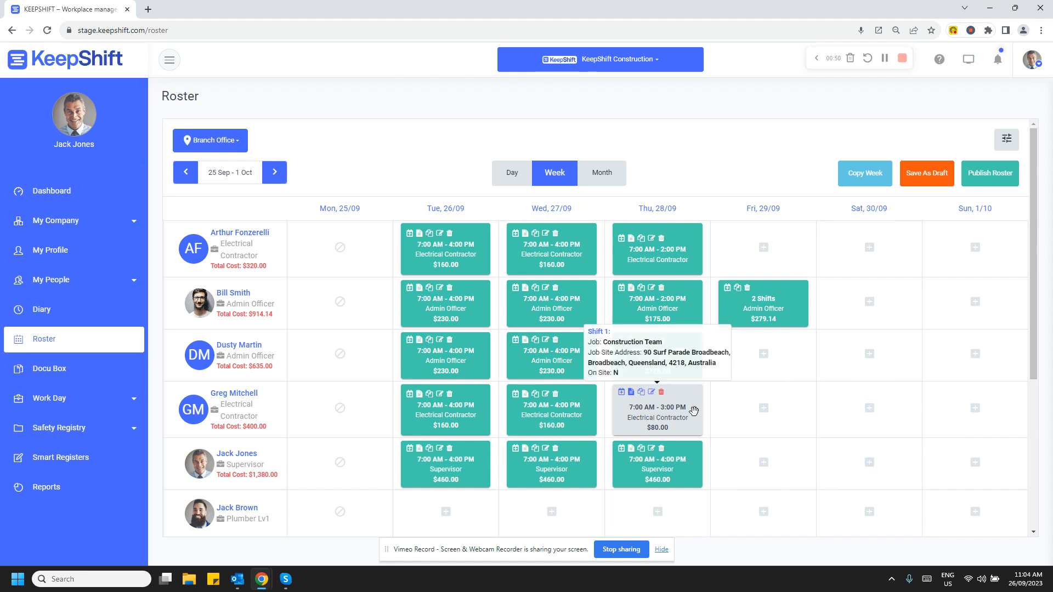
Move that contractor's new shift to Fri 29/09 and add a second shift that day from 5.00 PM to 7.30 PM with a job assigned.
left_click_drag(658, 421, 763, 417)
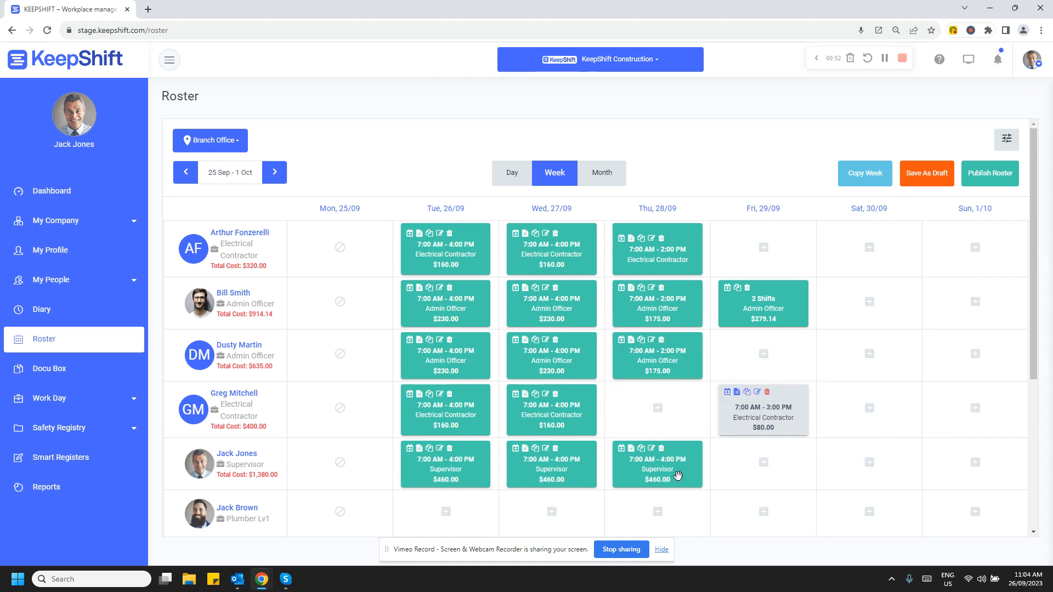
left_click(727, 393)
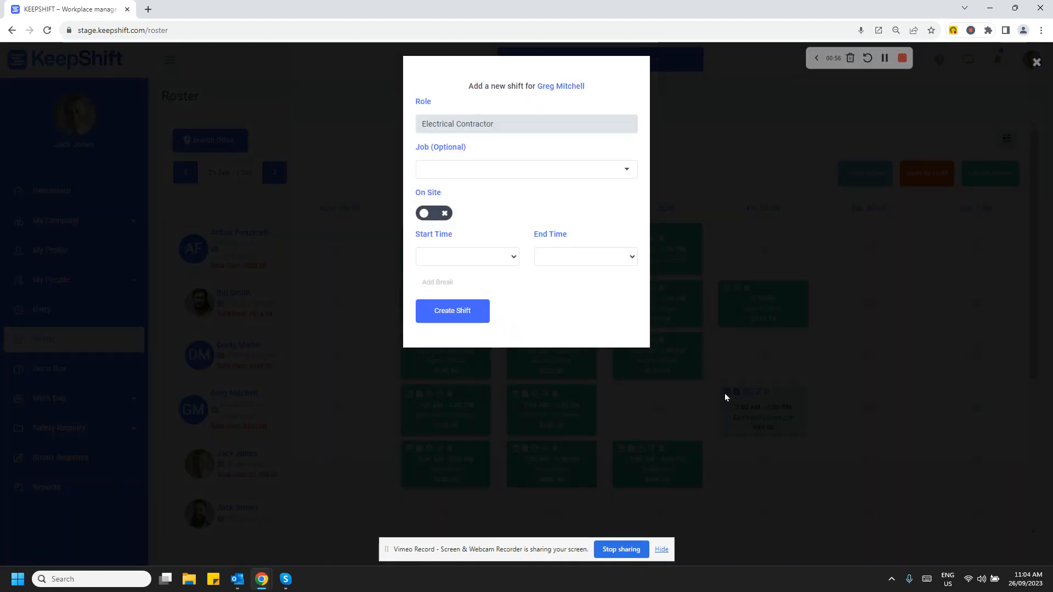
left_click(514, 259)
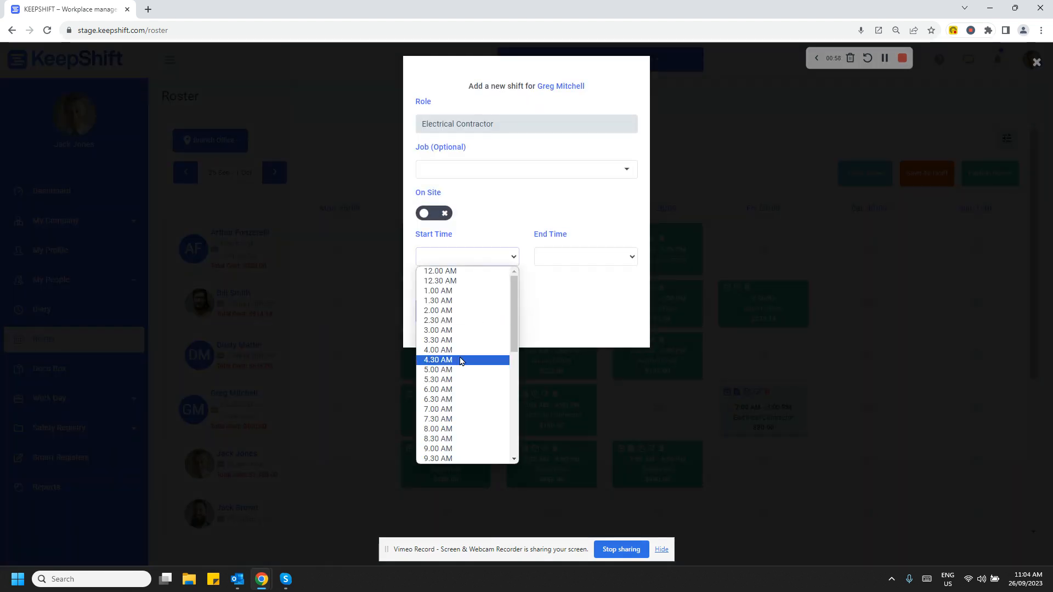
scroll(460, 361, "down", 5)
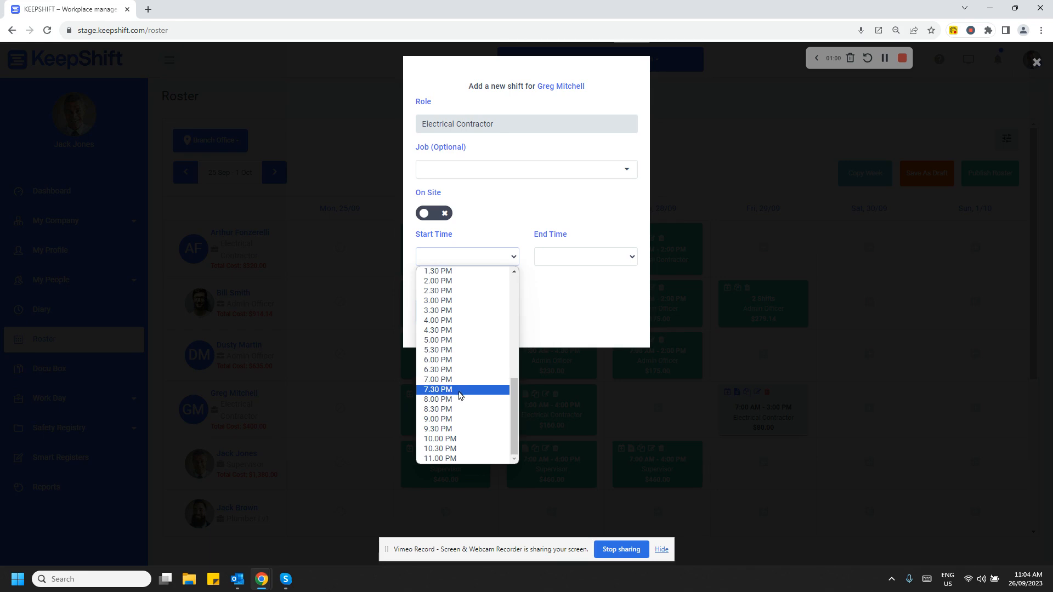
left_click(460, 341)
left_click(626, 265)
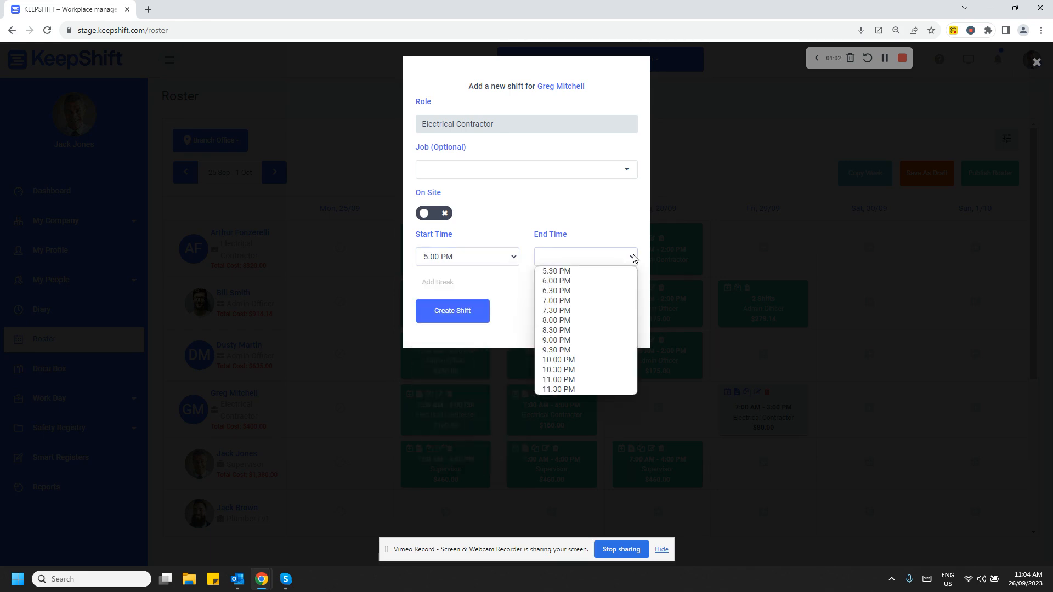
left_click(574, 311)
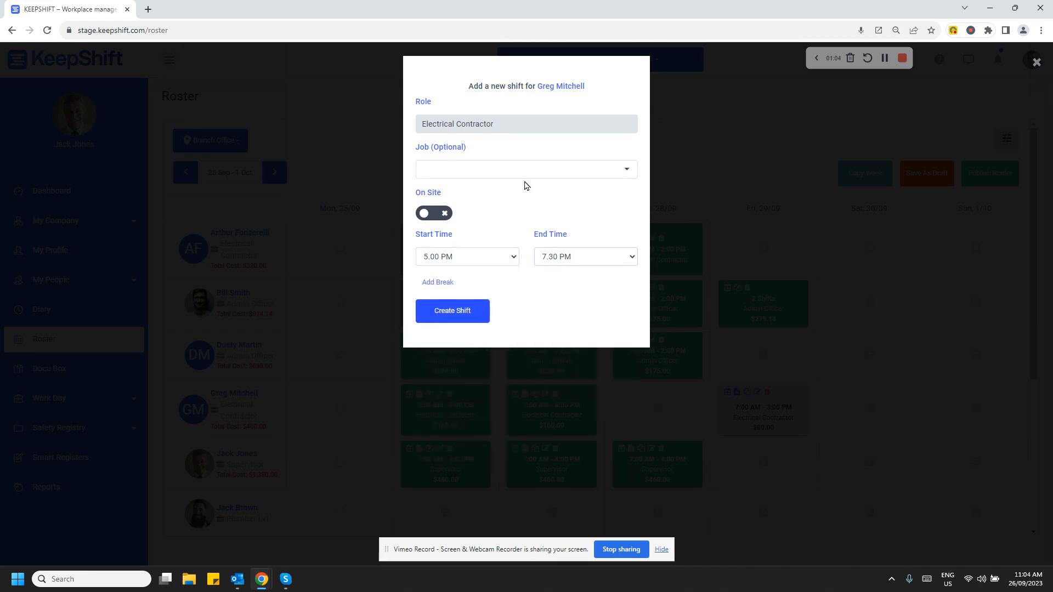
left_click(564, 174)
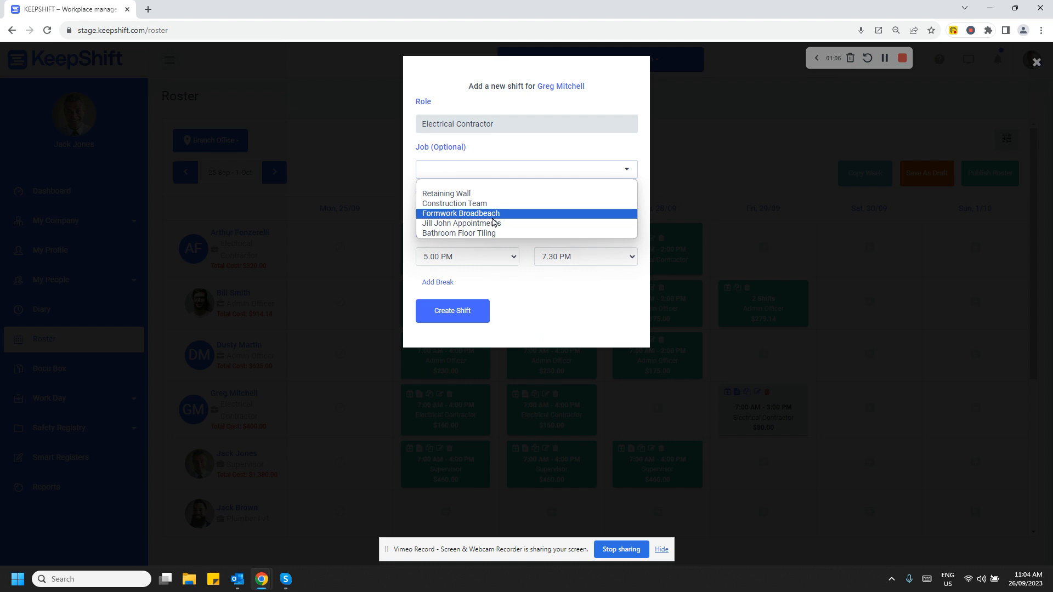
left_click(491, 224)
left_click(447, 309)
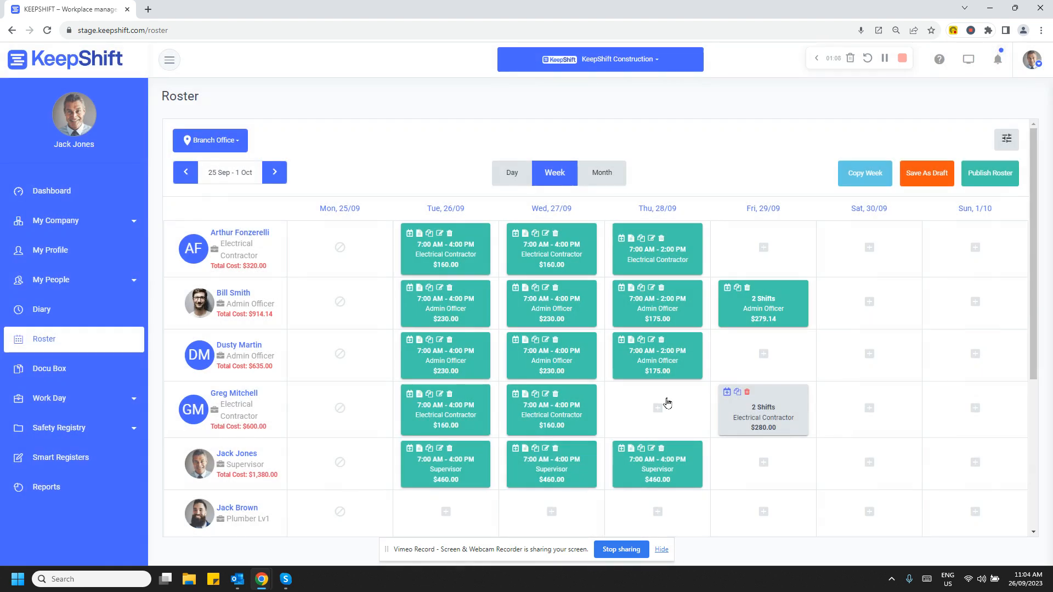
Save the 25 Sep - 1 Oct roster as a draft and publish it.
mouse_move(734, 399)
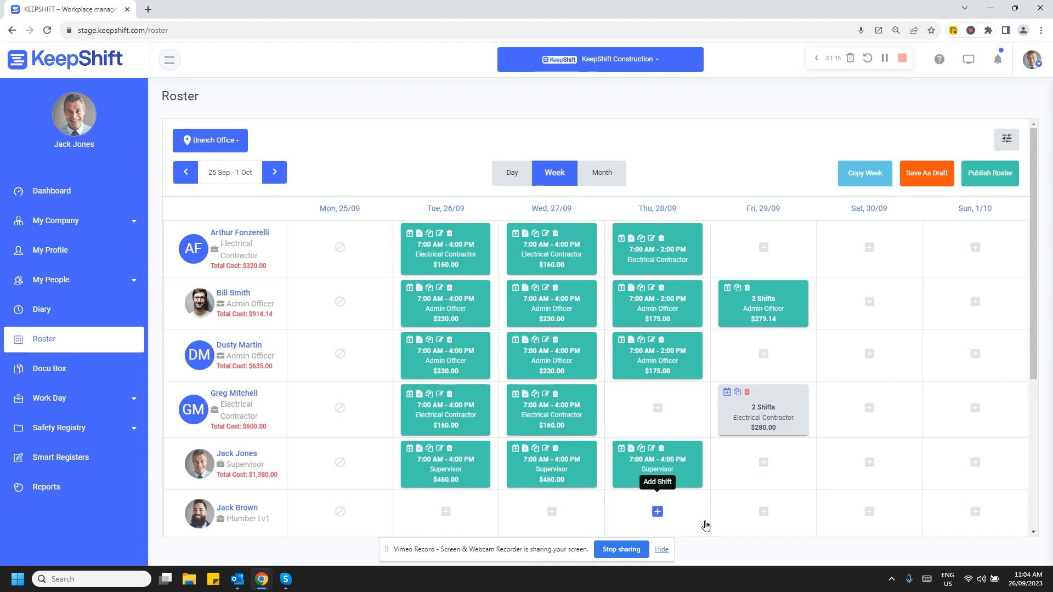
left_click(921, 180)
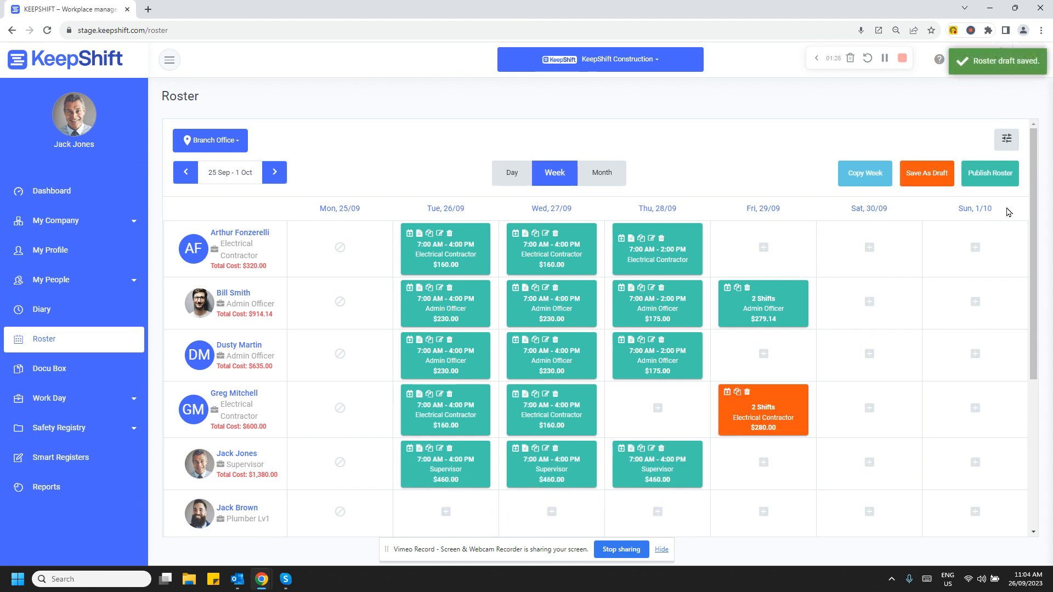
left_click(1001, 177)
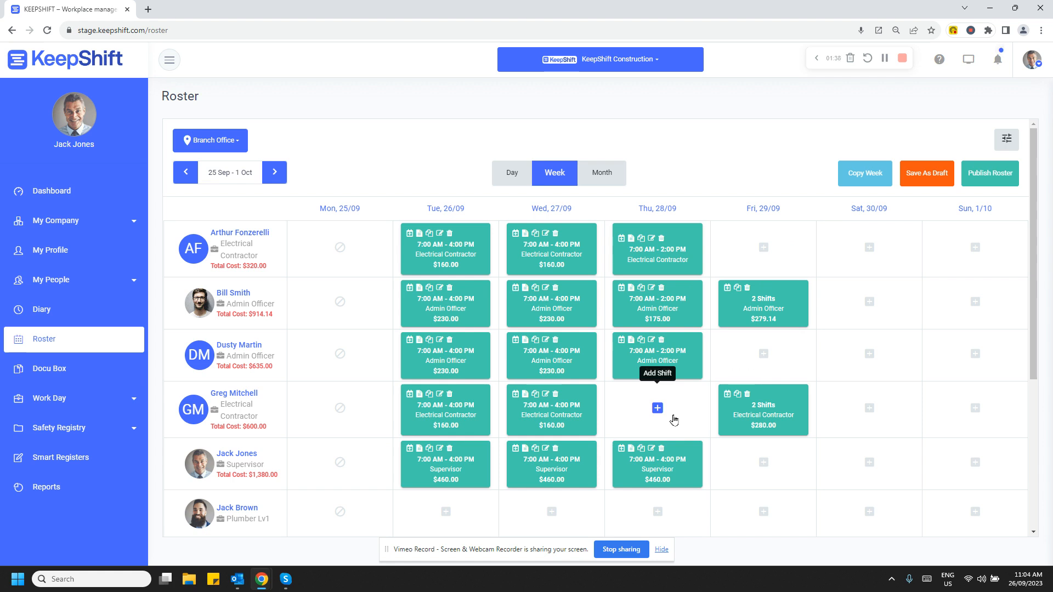
Copy the week's shifts into 9 Oct - 15 Oct and reassign the third-row employee's Thu 12/10 shift to the fourth-row contractor.
left_click(856, 179)
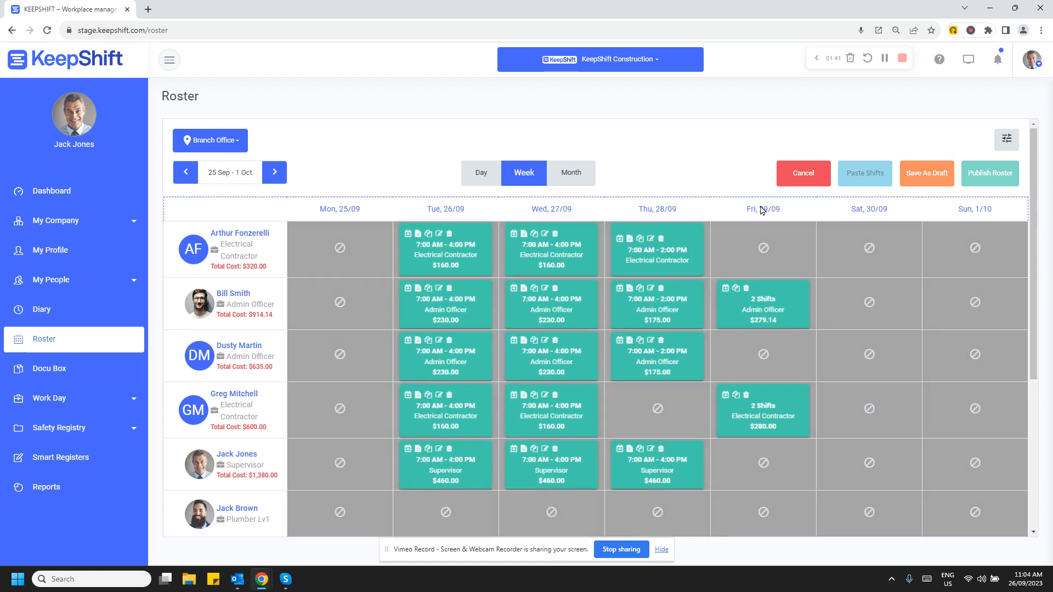
left_click(269, 179)
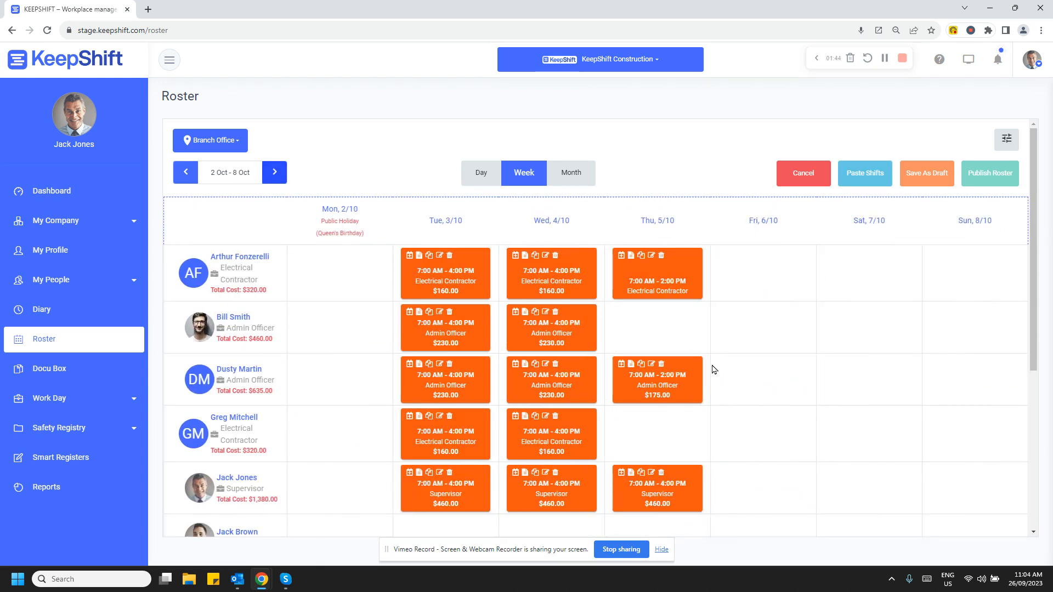
left_click(282, 177)
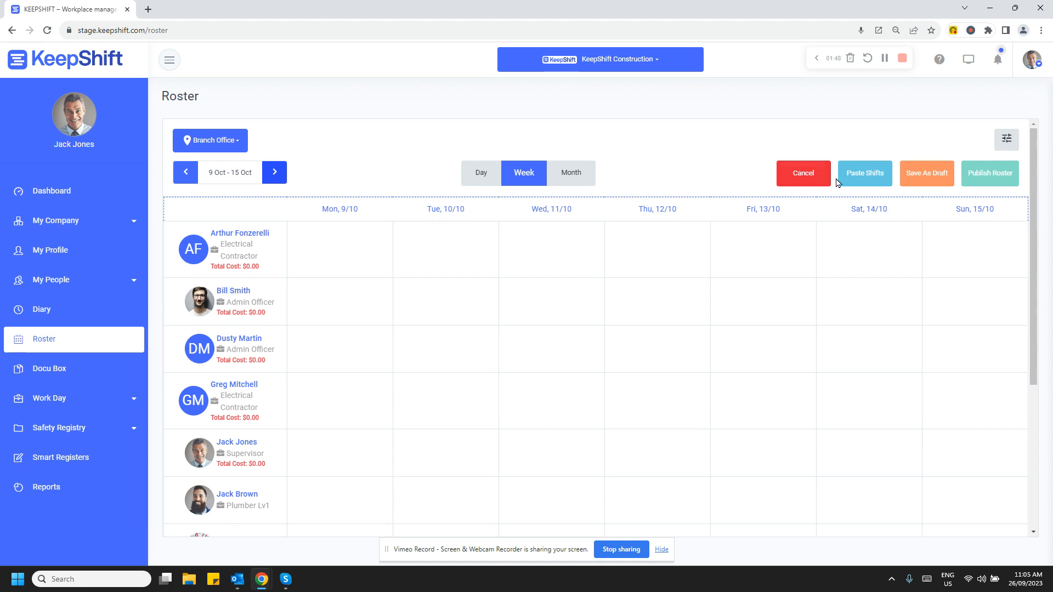
left_click(862, 182)
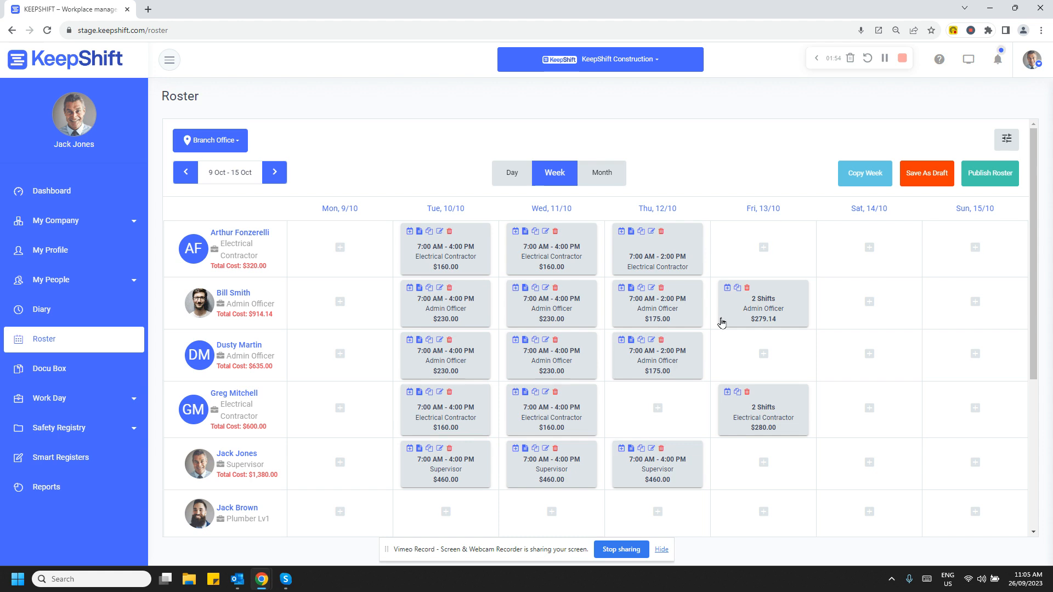
left_click_drag(659, 354, 660, 406)
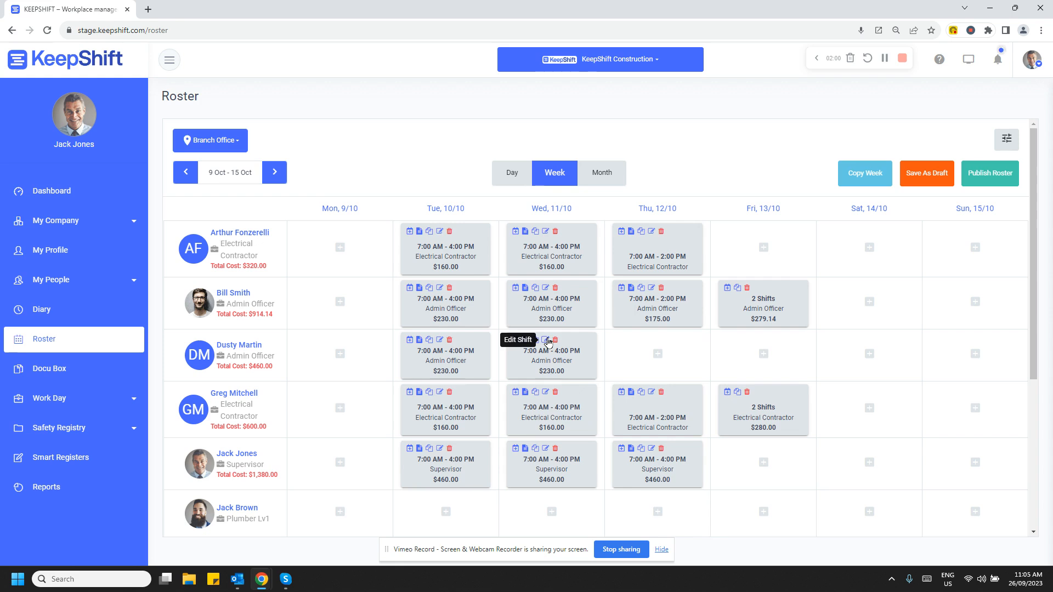
Return to the 25 Sep - 1 Oct week and examine the roster in day and month views before restoring the week view.
left_click(190, 175)
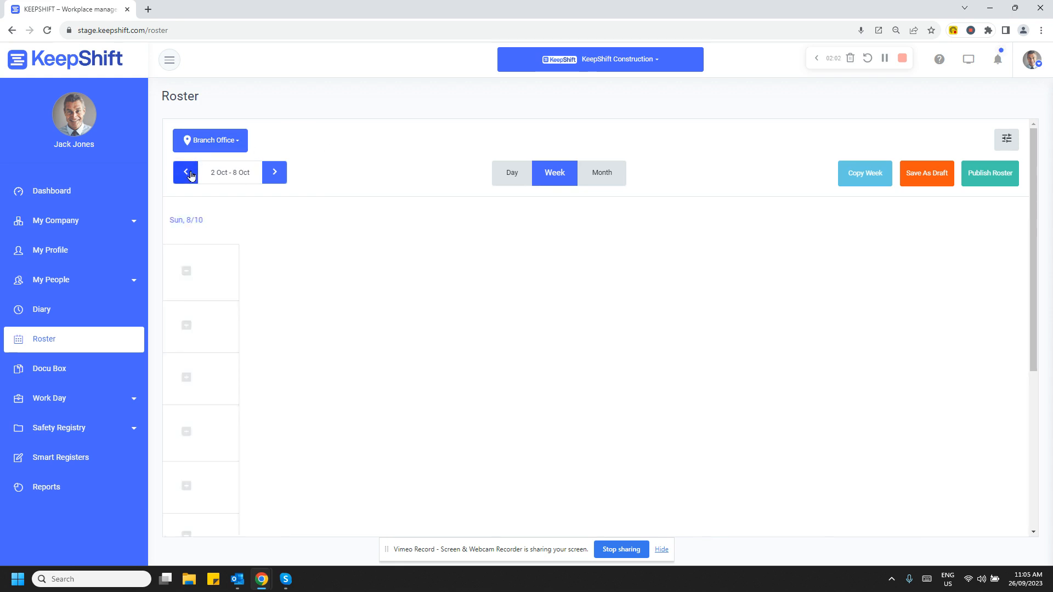
left_click(188, 172)
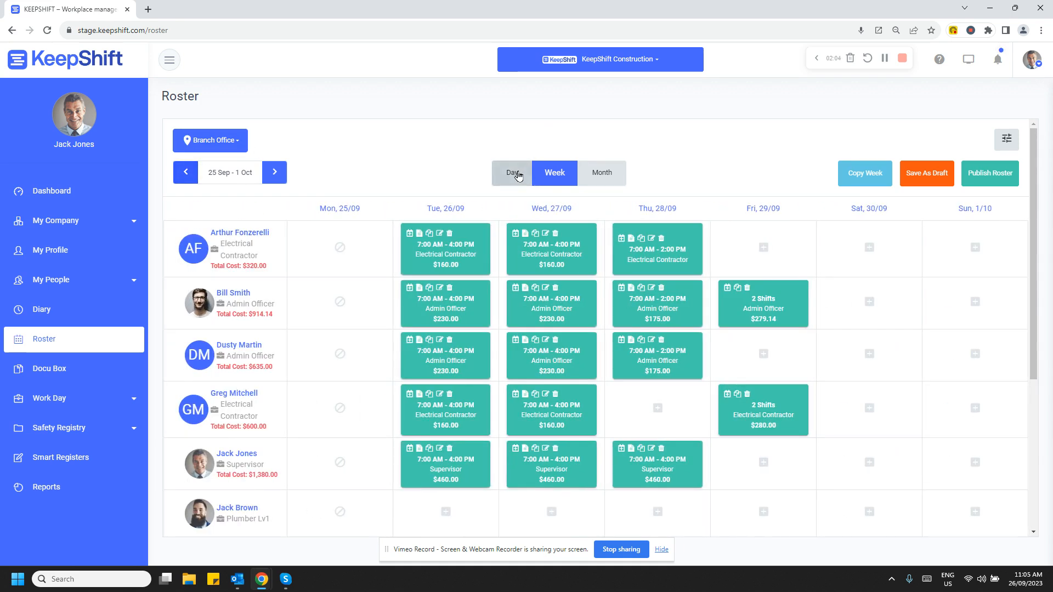
left_click(515, 174)
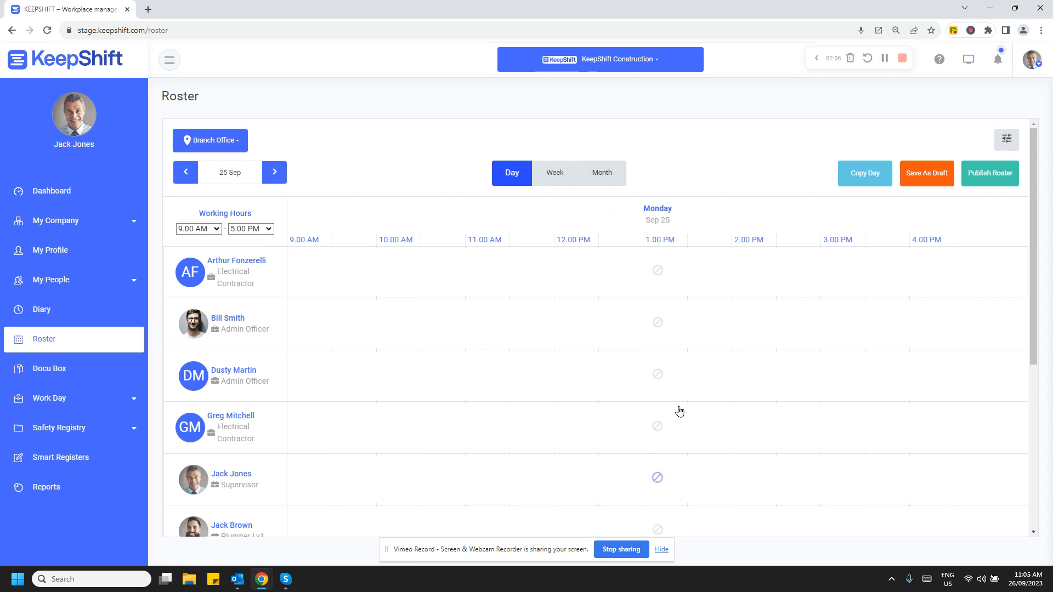
left_click(602, 173)
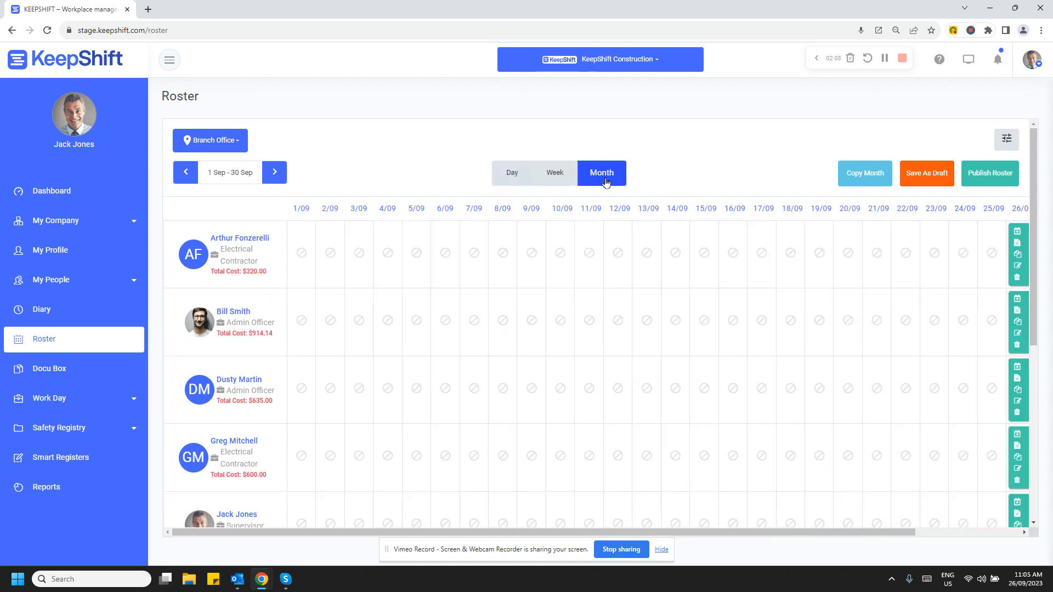
scroll(579, 411, "down", 1)
scroll(578, 411, "up", 1)
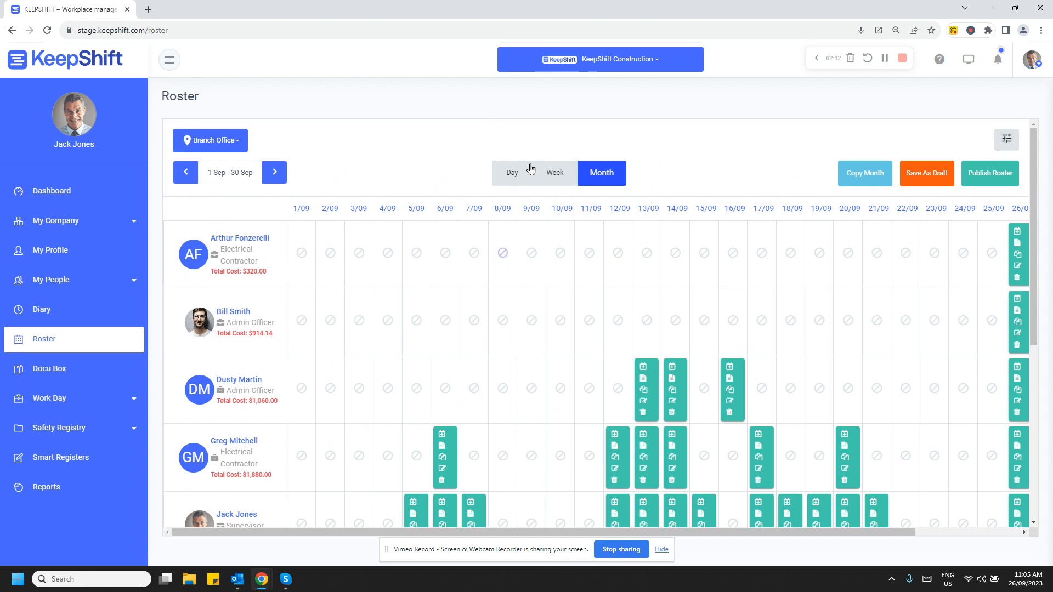
left_click(559, 182)
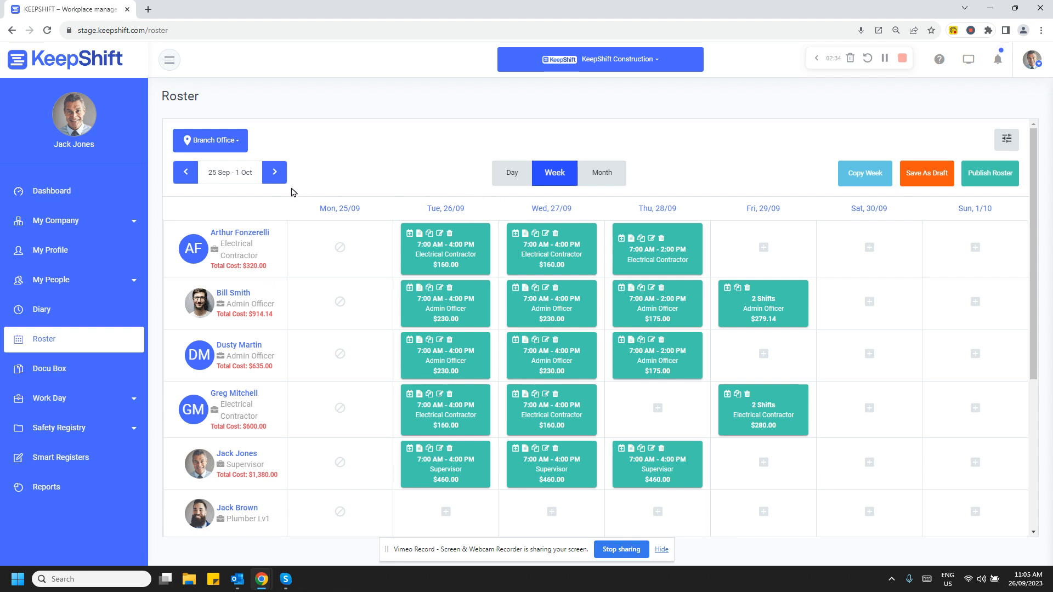
Review the 2 Oct - 8 Oct roster, return to 25 Sep - 1 Oct and show the sections under Work Day.
left_click(274, 172)
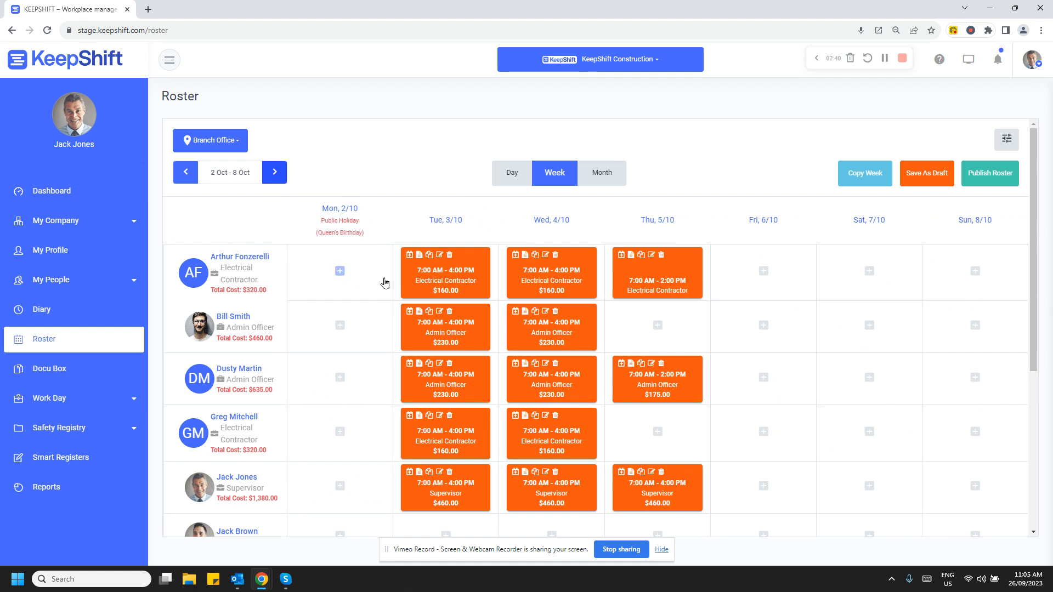
left_click(186, 174)
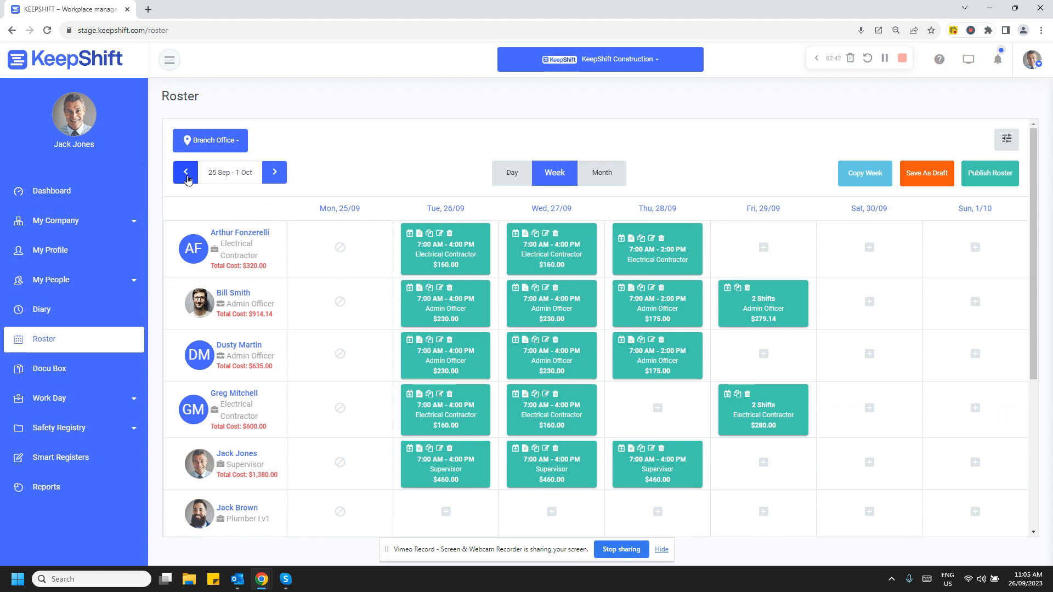
left_click(132, 410)
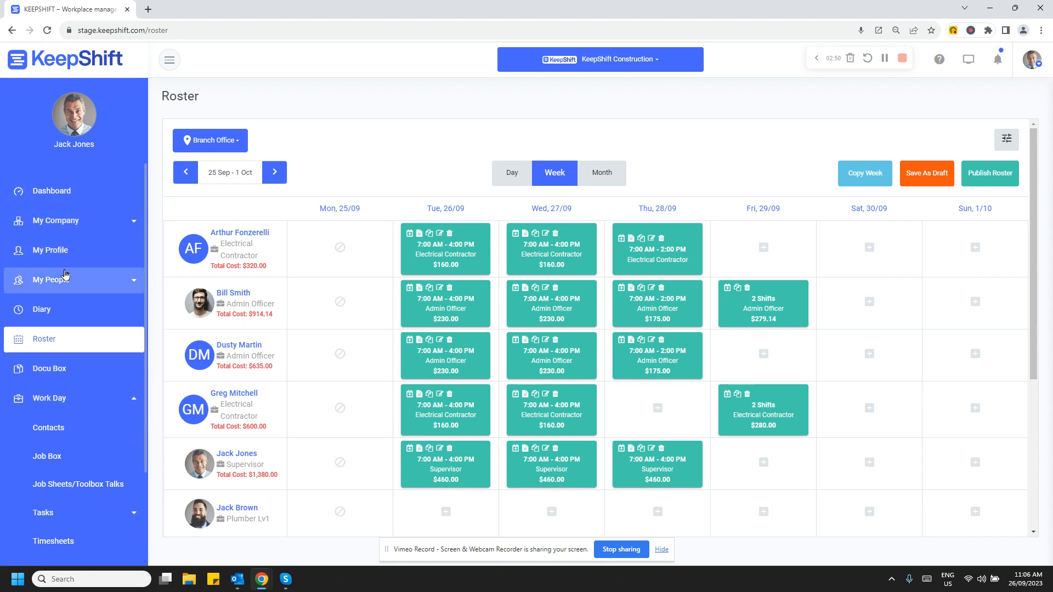
Leave the roster for the dashboard, discarding unsaved changes, and clock out of the current Branch Office shift.
left_click(63, 192)
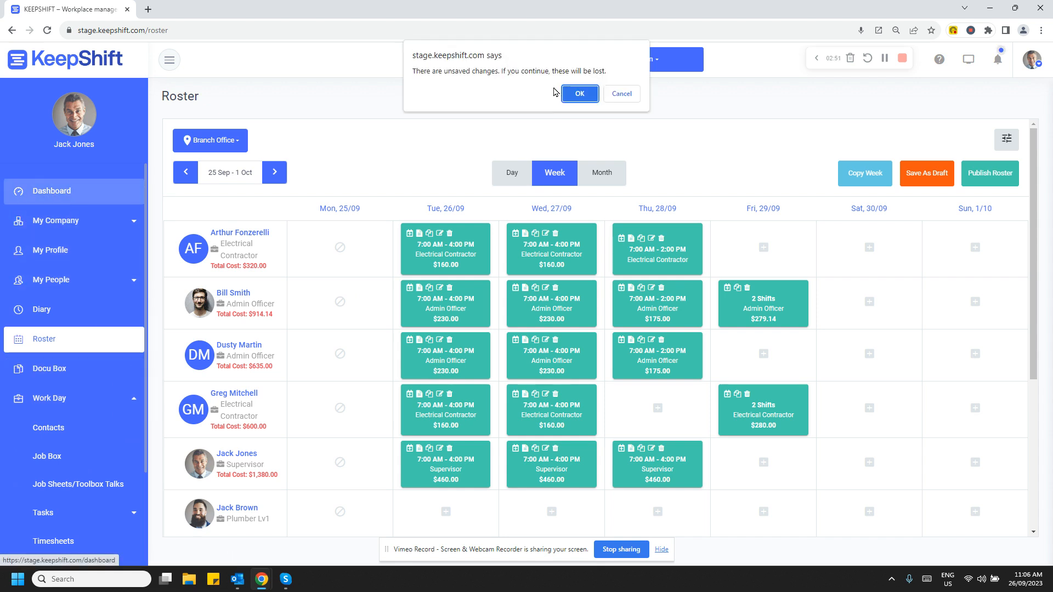
left_click(576, 93)
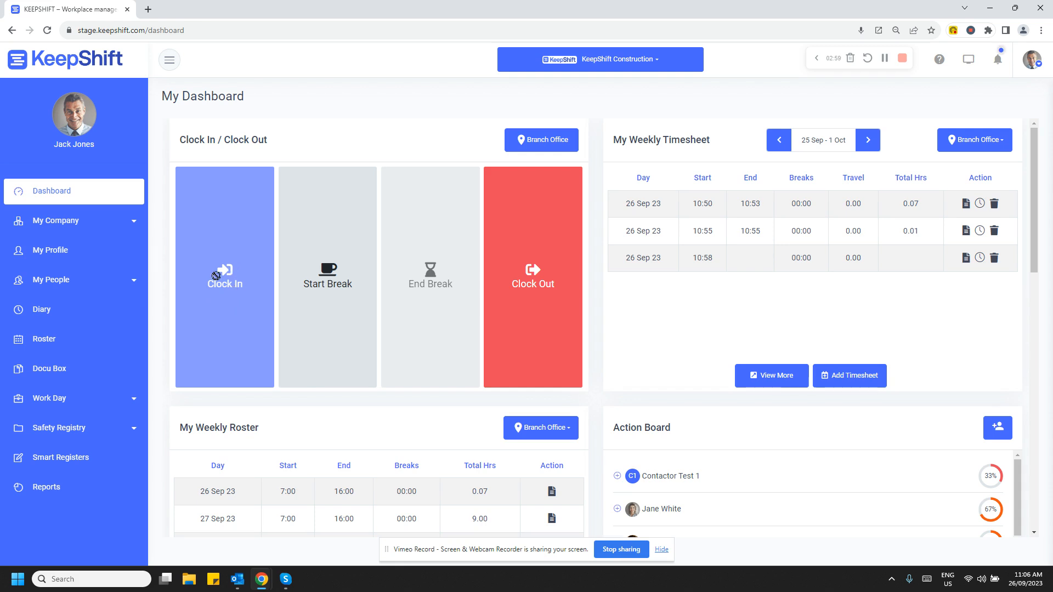
left_click(545, 289)
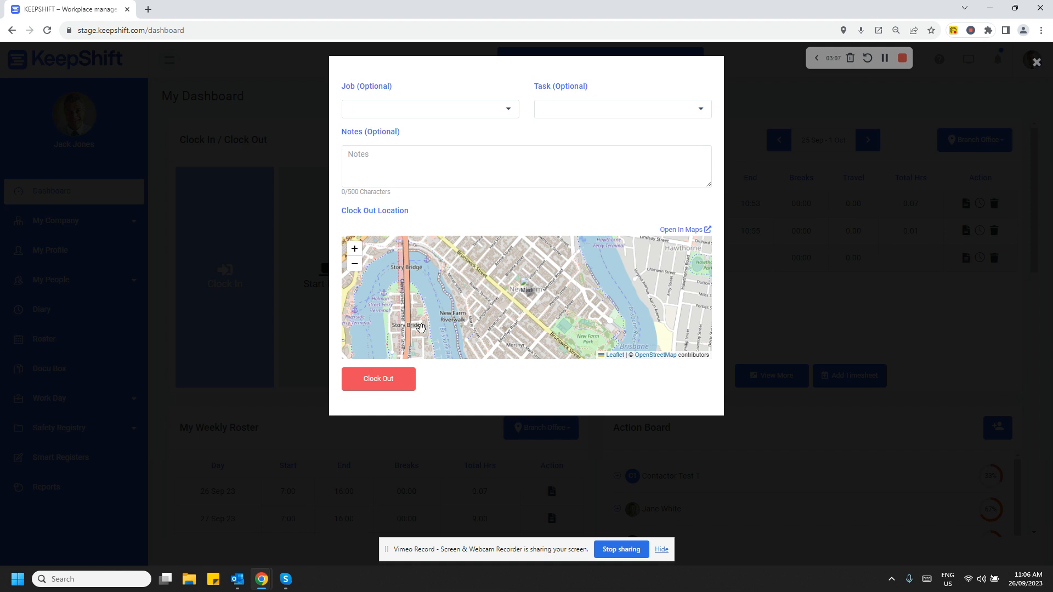
left_click(400, 379)
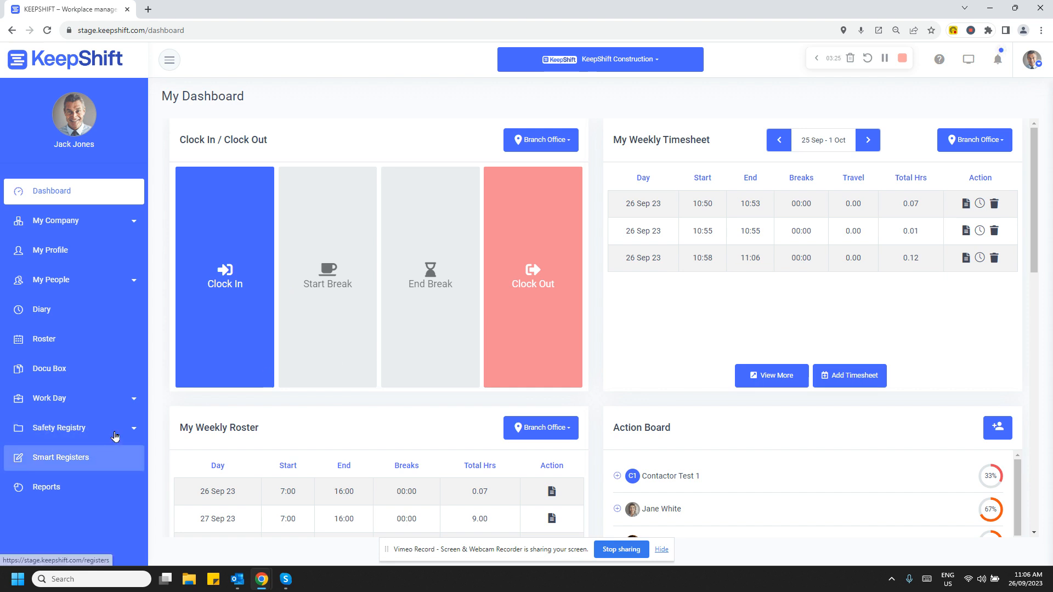
Open Shift Hub under Work Day and choose Branch Office as the location.
left_click(137, 406)
scroll(101, 412, "down", 1)
scroll(93, 477, "down", 1)
left_click(73, 507)
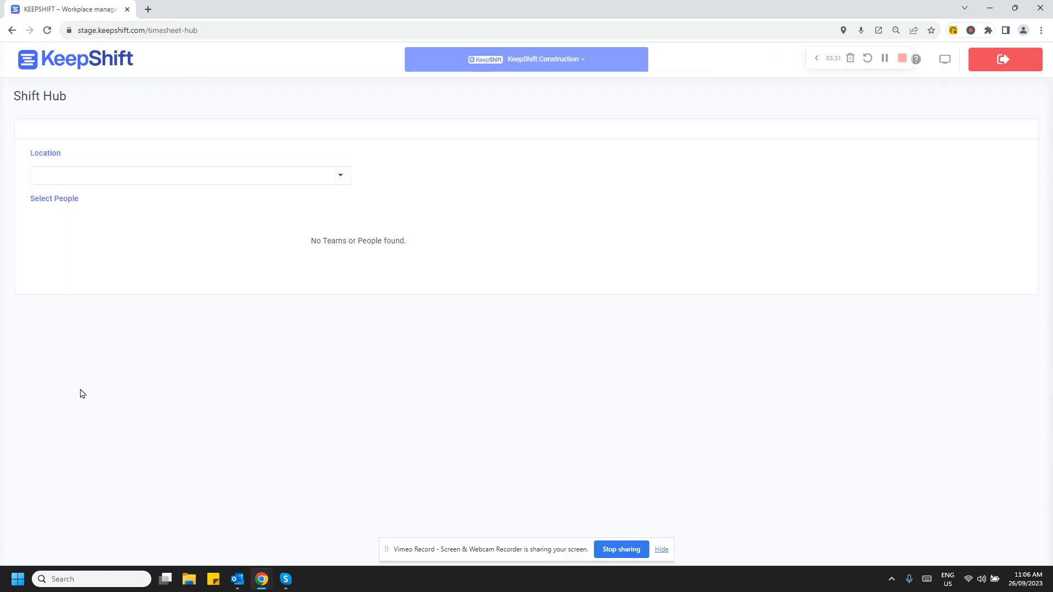
left_click(337, 181)
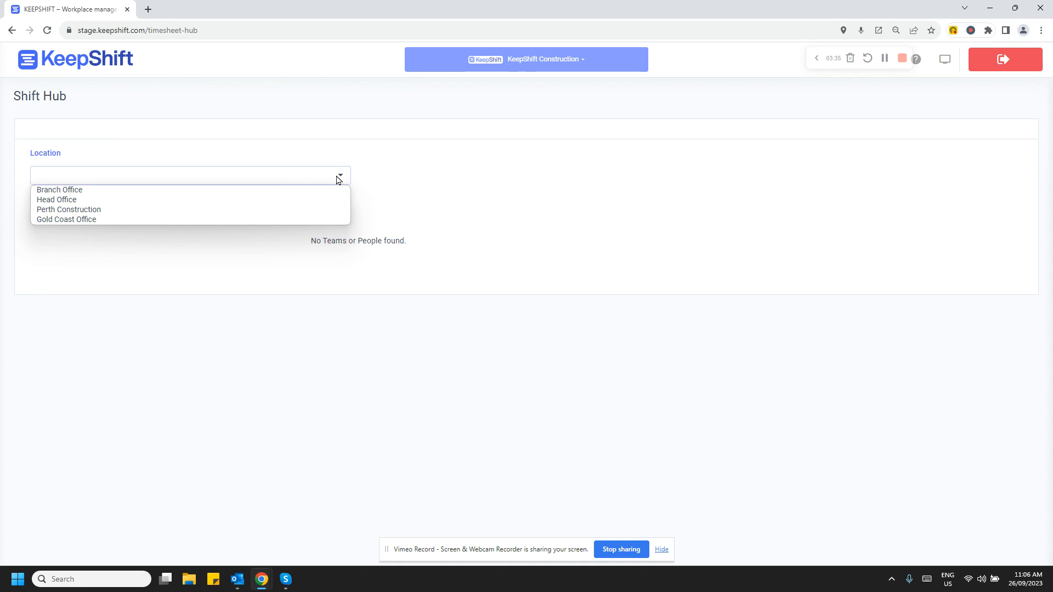
left_click(277, 194)
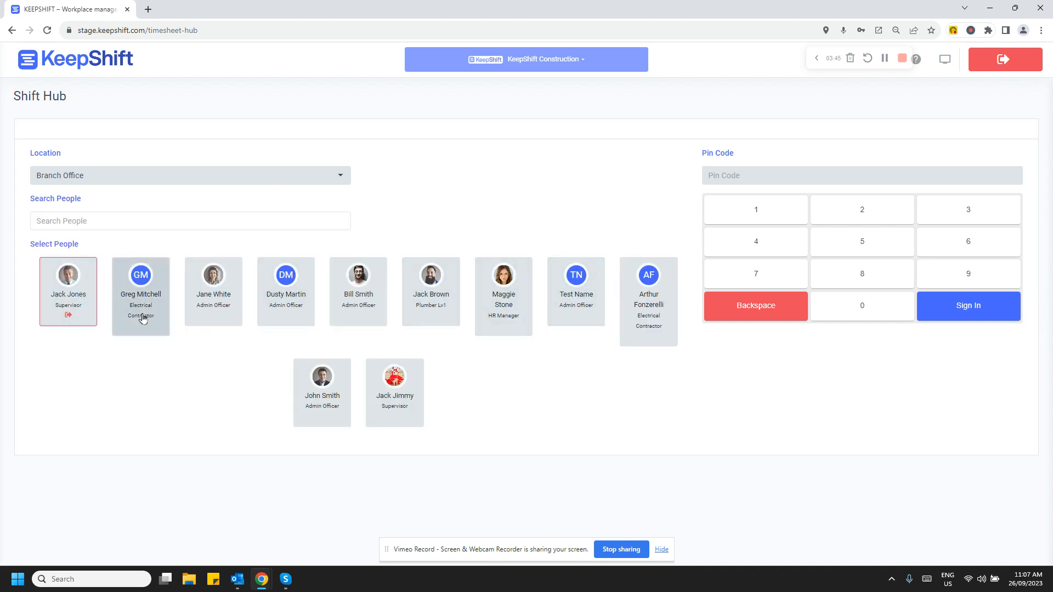
Select the first supervisor in the people list and sign in to Shift Hub with the employee's PIN code.
left_click(66, 309)
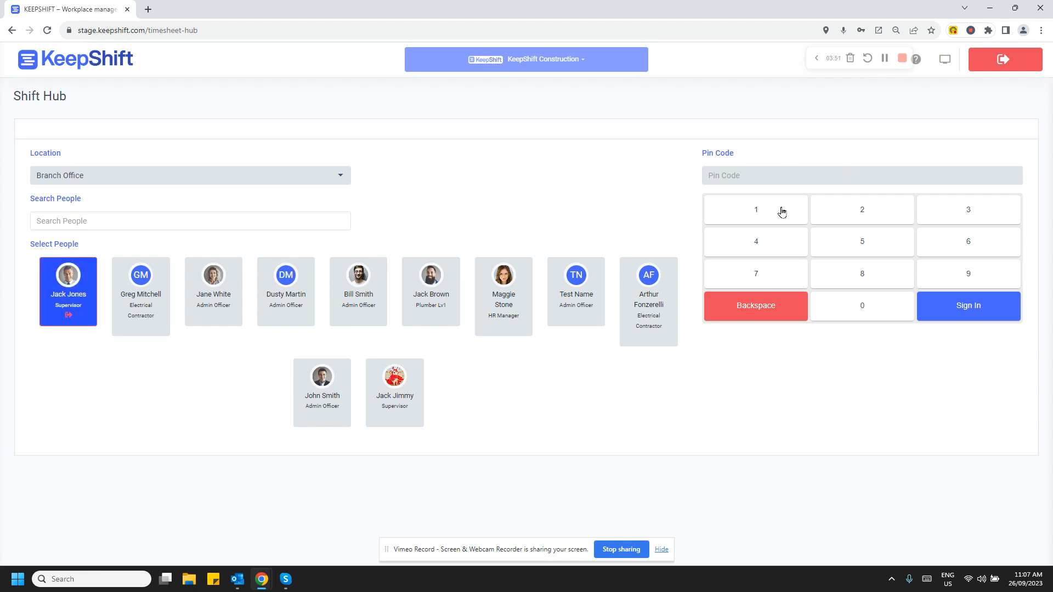
left_click(743, 221)
left_click(869, 216)
left_click(957, 211)
left_click(772, 244)
left_click(851, 245)
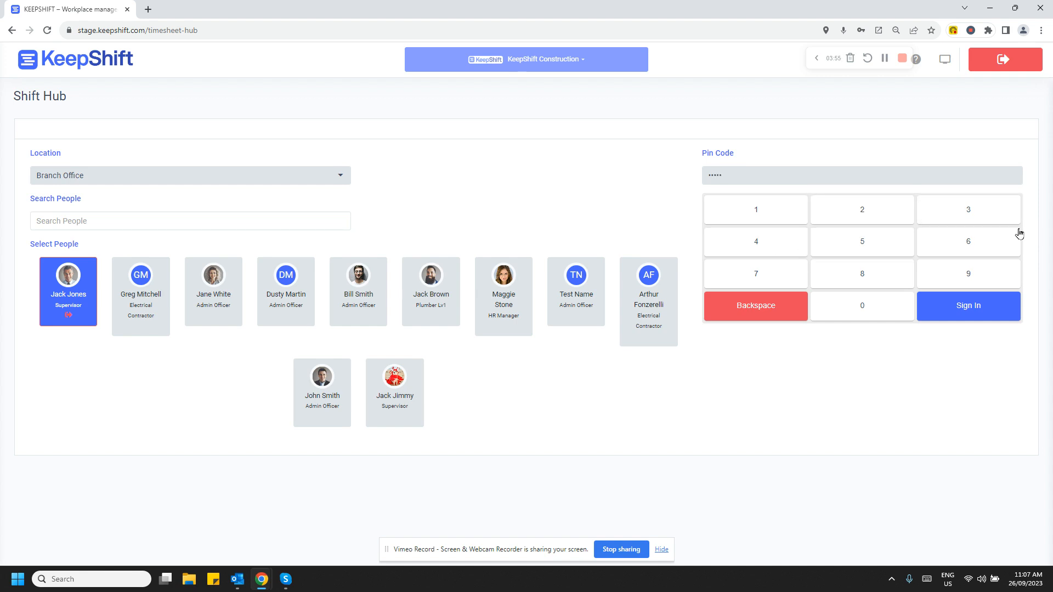
left_click(990, 303)
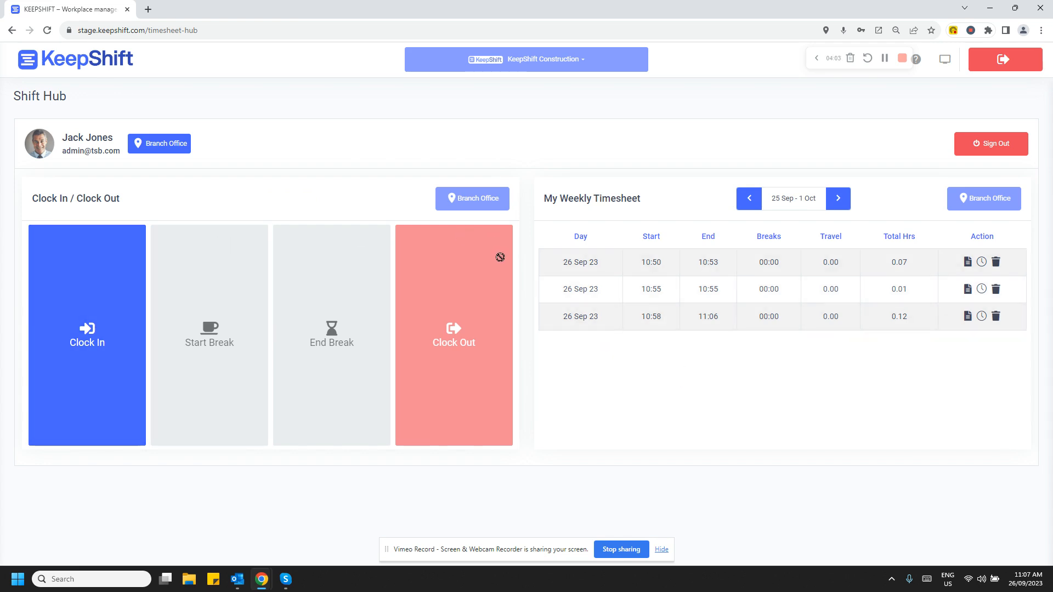
Clock the supervisor in with a photo snapshot and sign them out of Shift Hub.
left_click(98, 382)
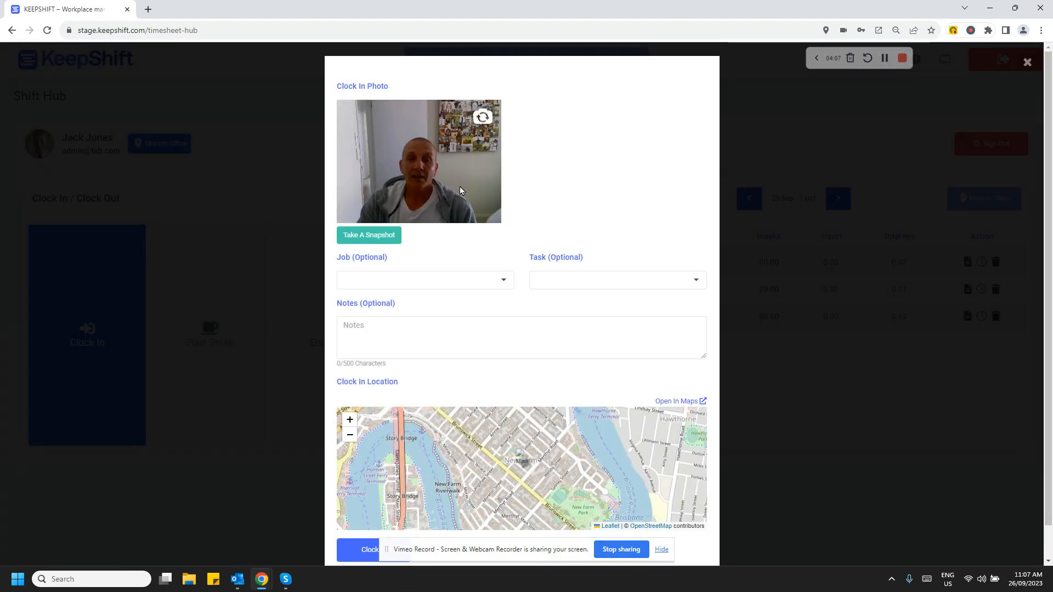
left_click(375, 235)
scroll(620, 332, "down", 1)
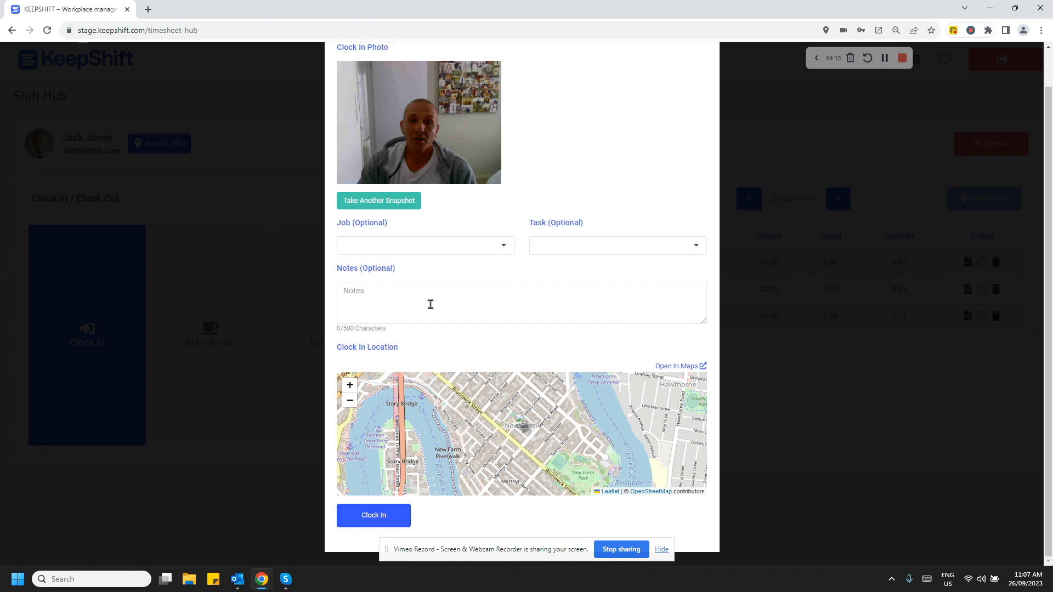
left_click(376, 524)
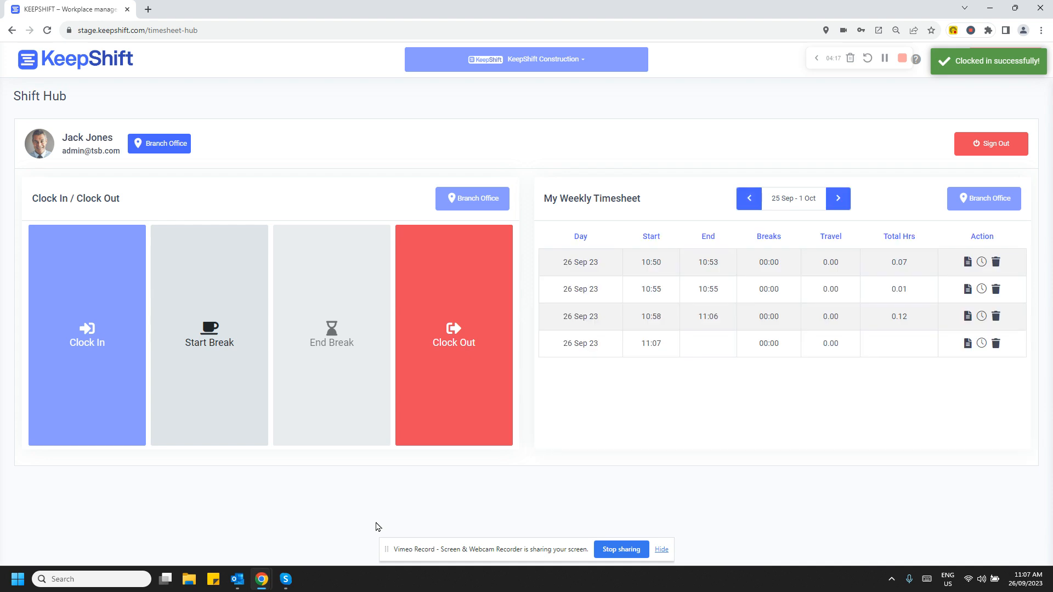
left_click(994, 154)
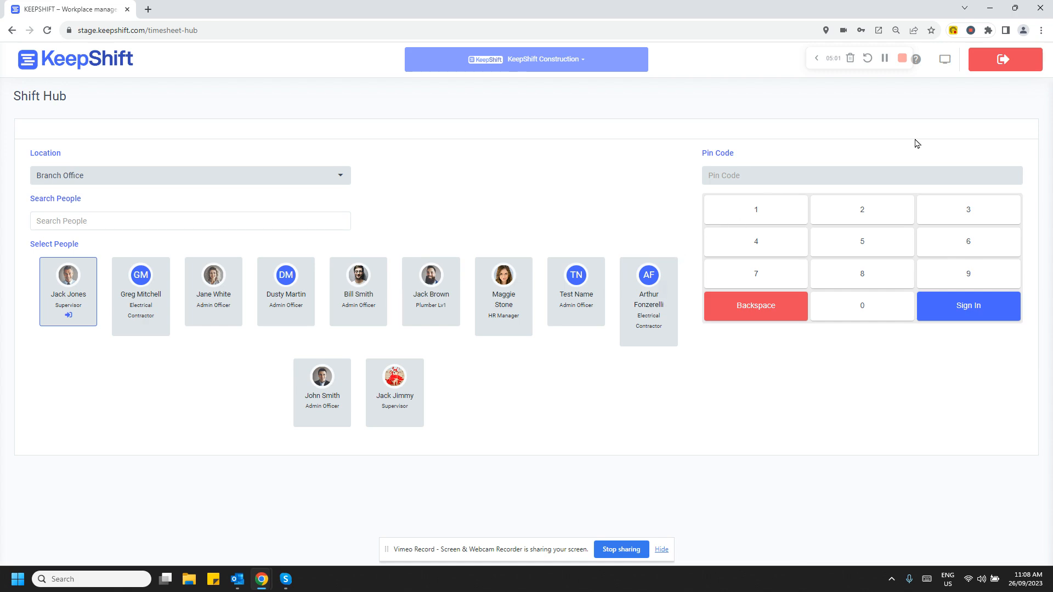
Exit Shift Hub by confirming the account password.
left_click(1014, 72)
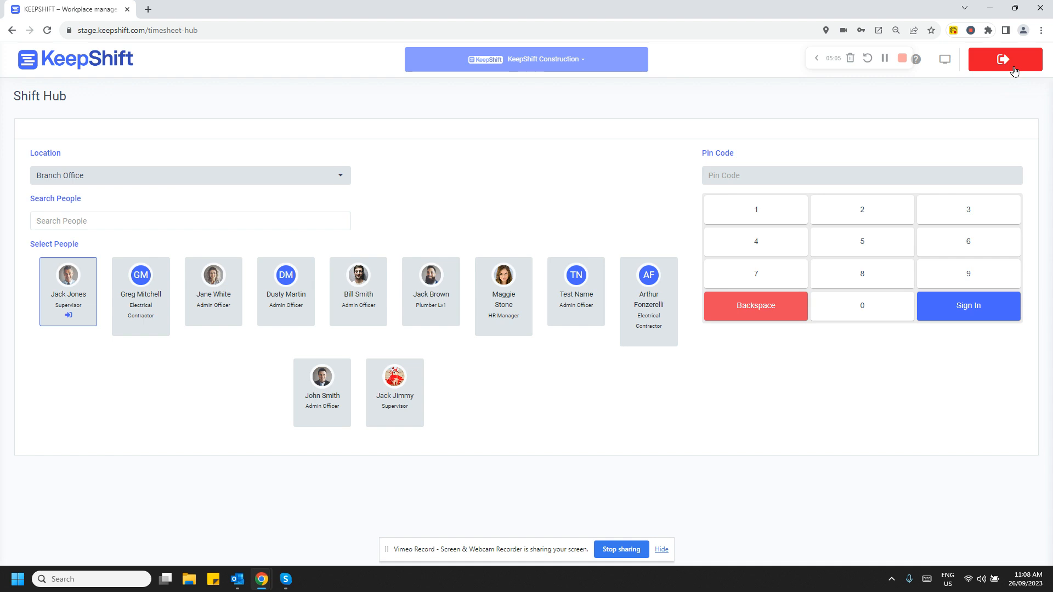
left_click(1015, 72)
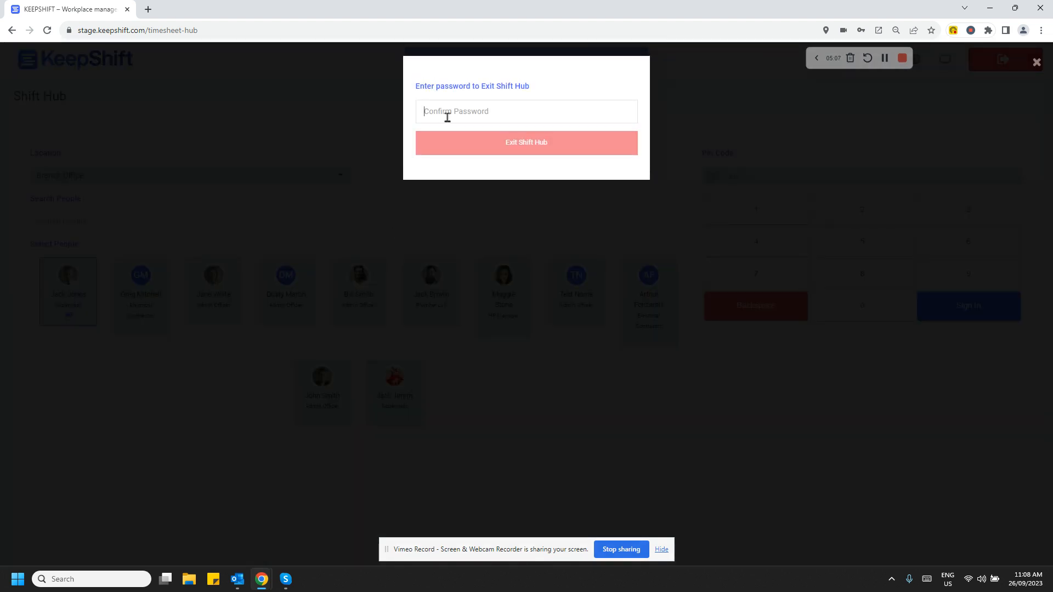
type("•")
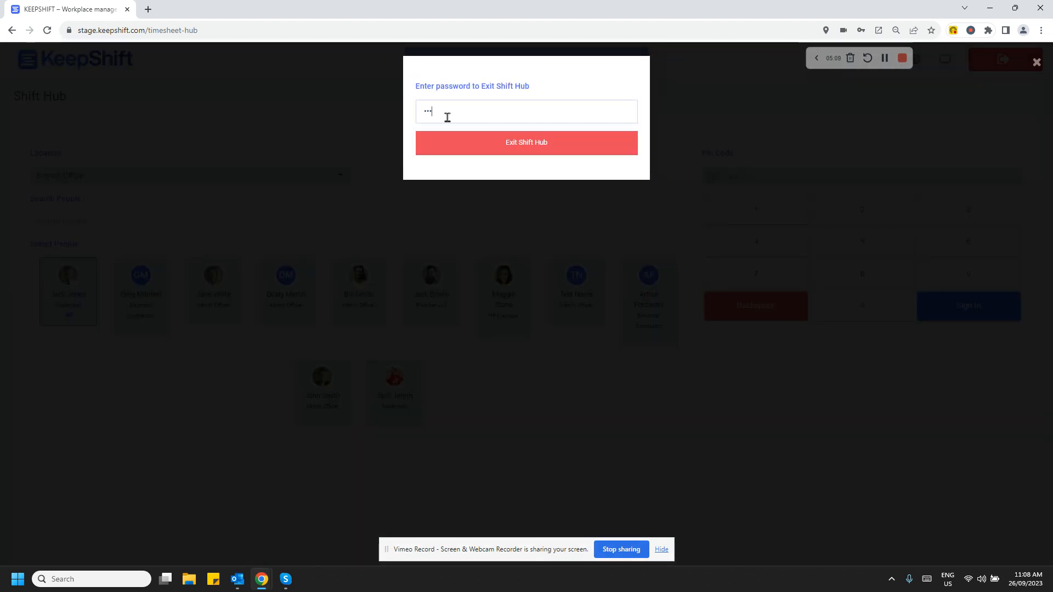
type("••••••••")
left_click(474, 141)
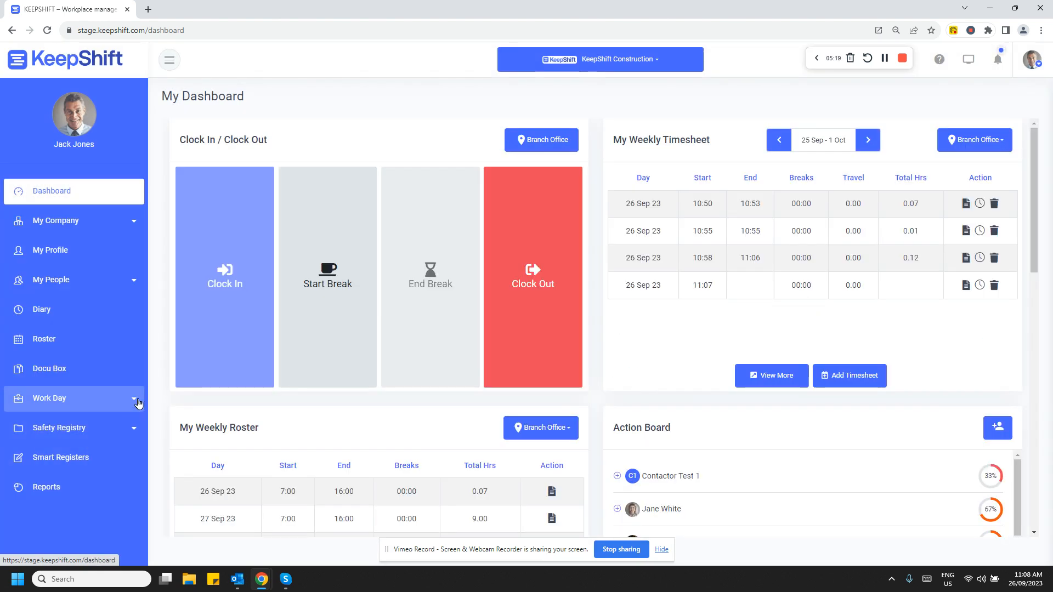
Open Timesheets under Work Day and expand the rostered times and clock-in-out times for Tue 26/09.
left_click(129, 408)
scroll(100, 432, "down", 2)
left_click(53, 455)
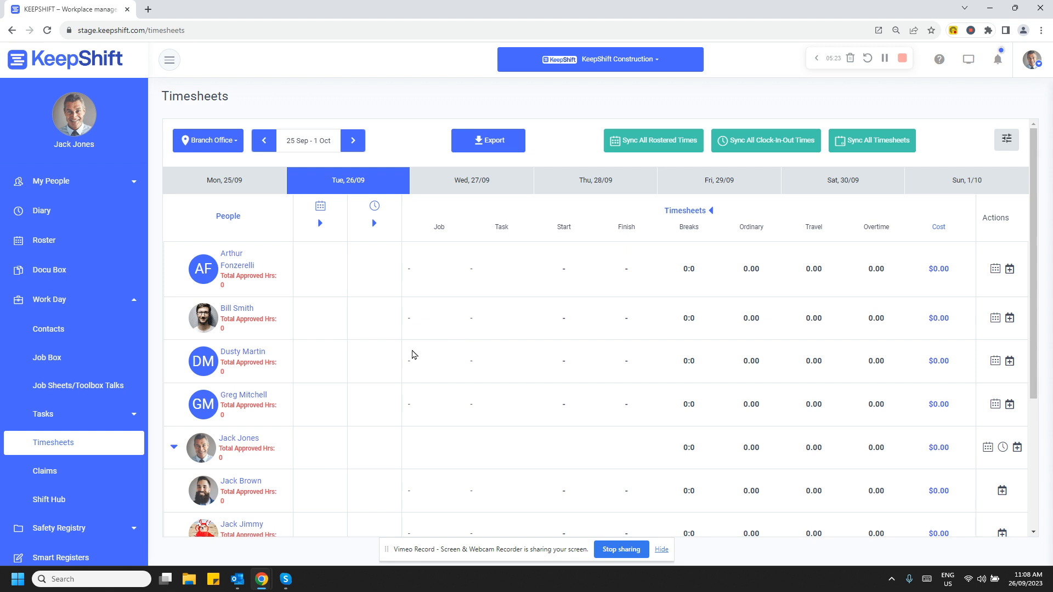
left_click(320, 223)
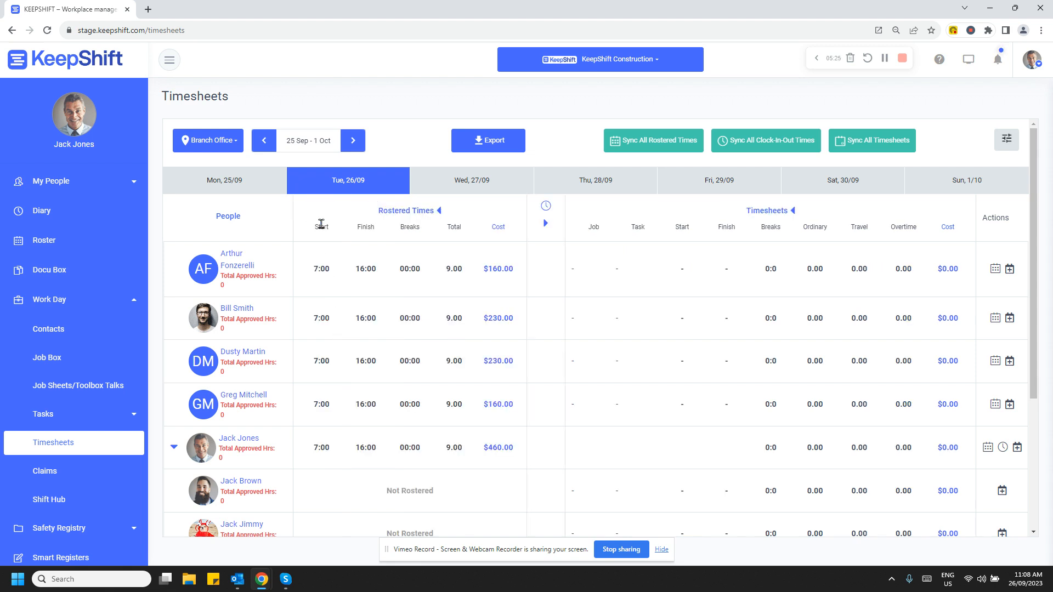
left_click(545, 223)
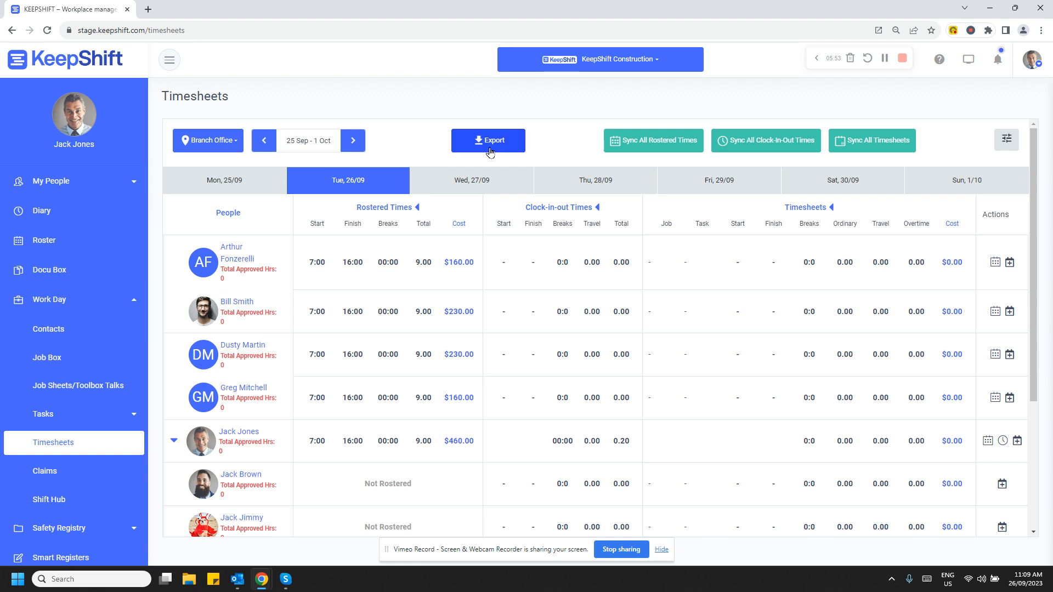
Open the Employee Timesheets sync settings of the Xero integration under My Company.
left_click(136, 190)
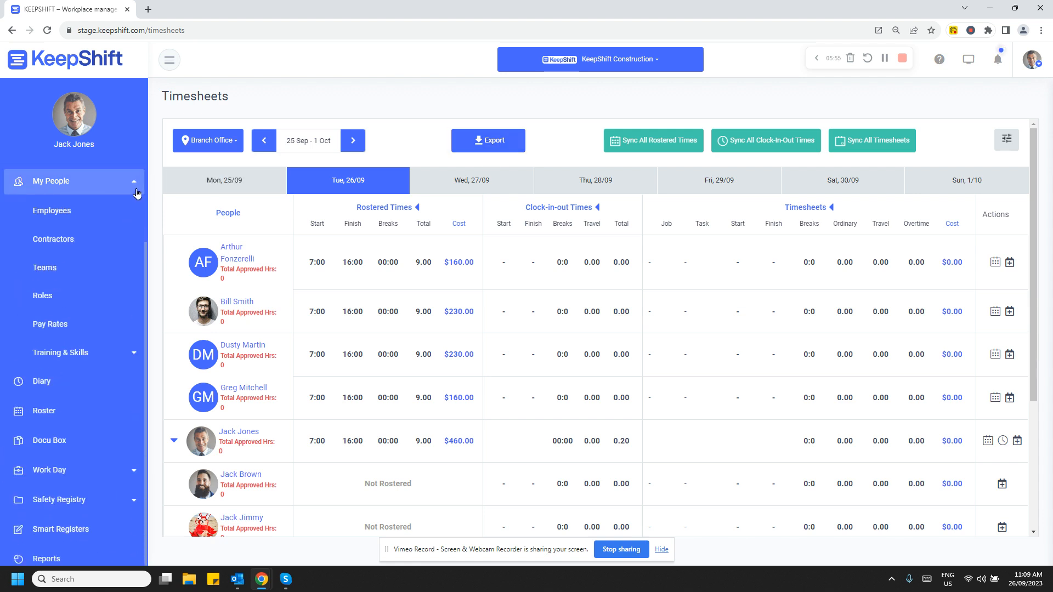
scroll(109, 236, "up", 2)
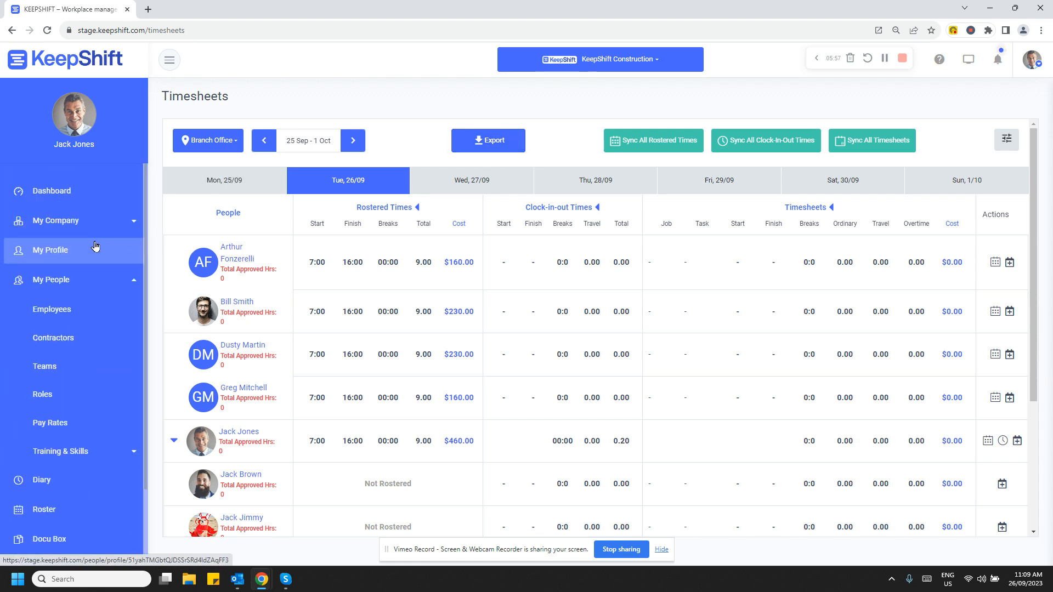
left_click(128, 220)
left_click(64, 392)
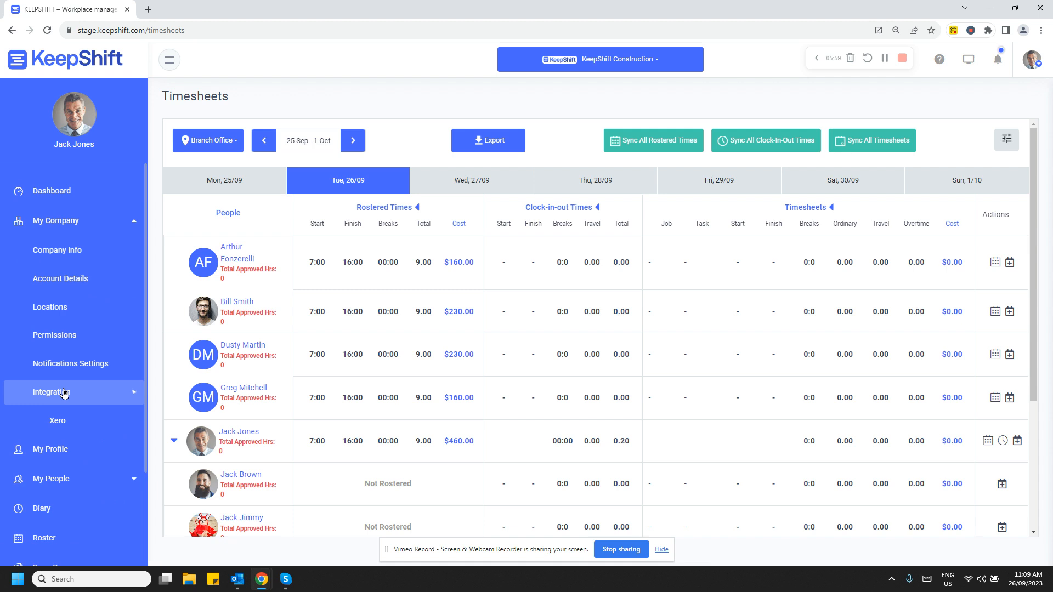
left_click(70, 421)
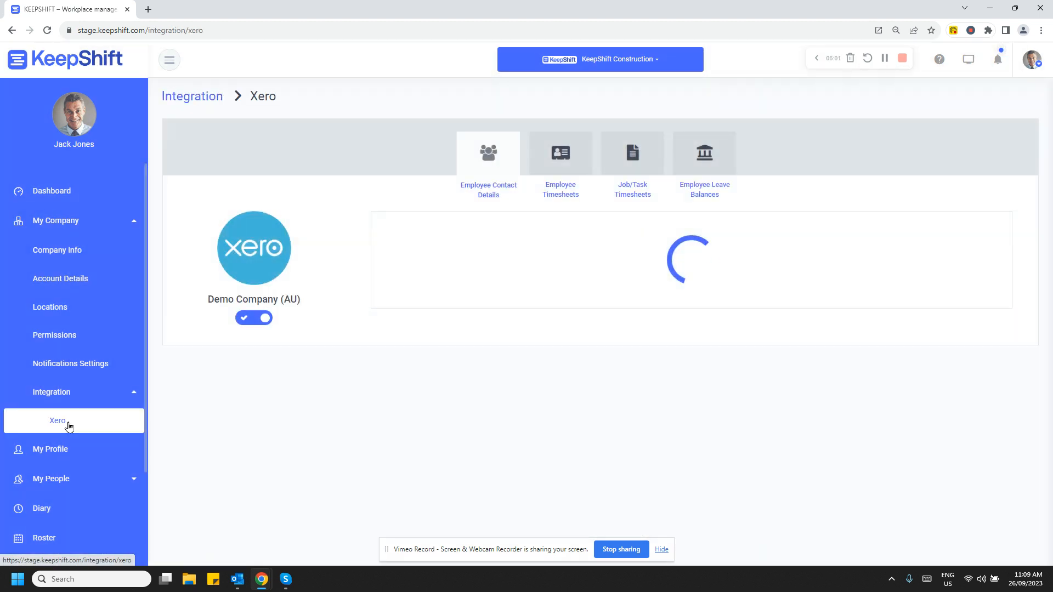
left_click(560, 157)
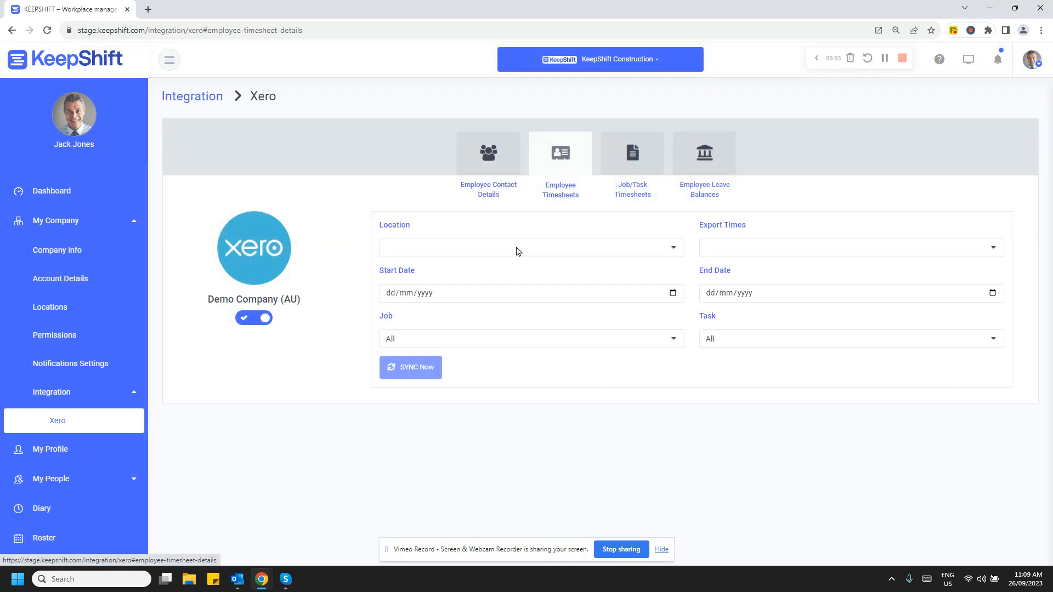
Examine the Location and Export Times options of the Xero timesheet sync and return to the dashboard.
left_click(674, 255)
left_click(674, 250)
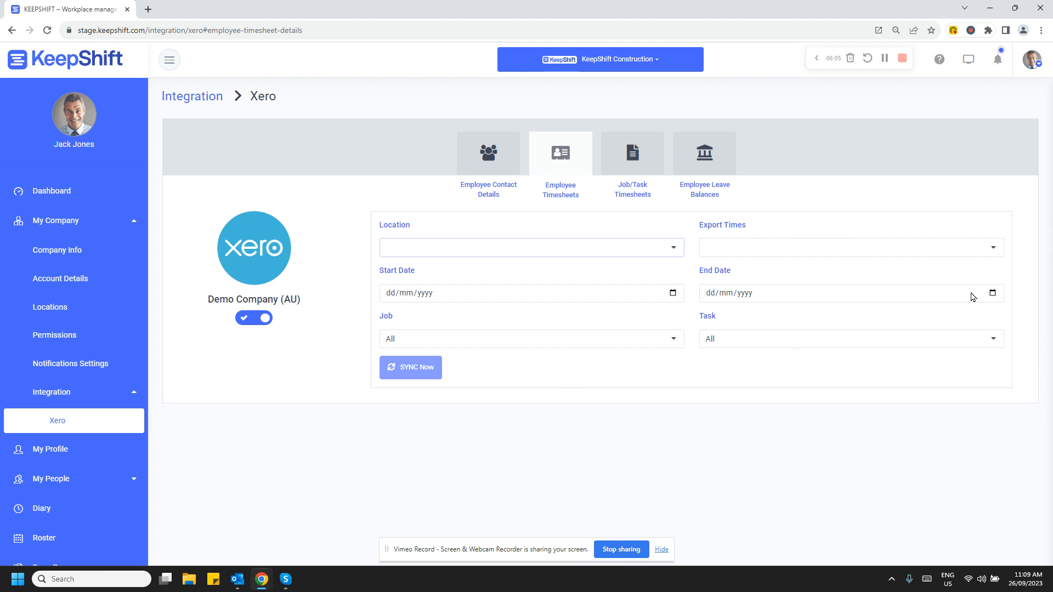
left_click(852, 246)
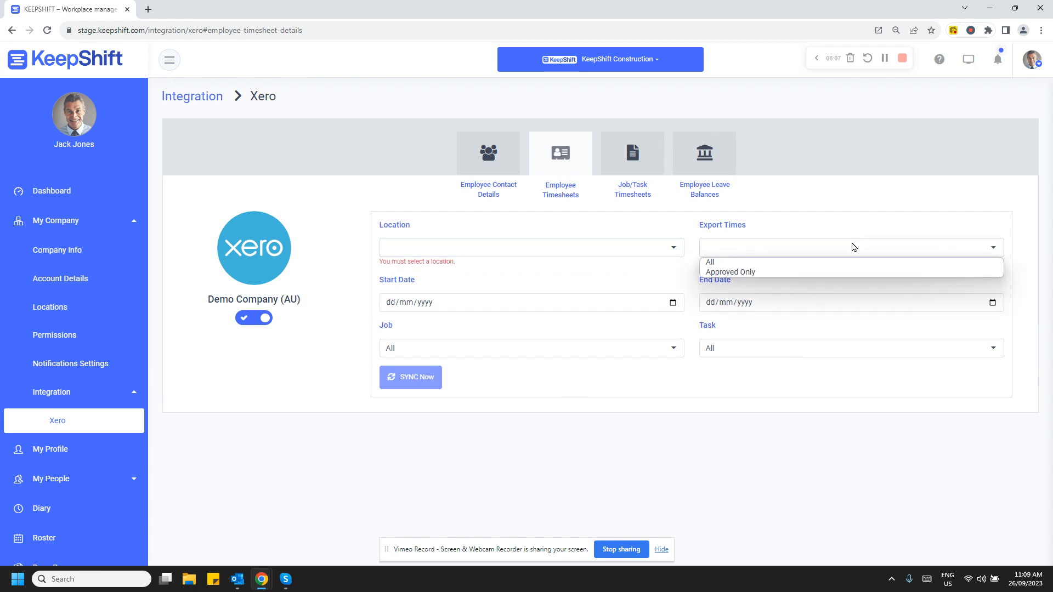
left_click(853, 247)
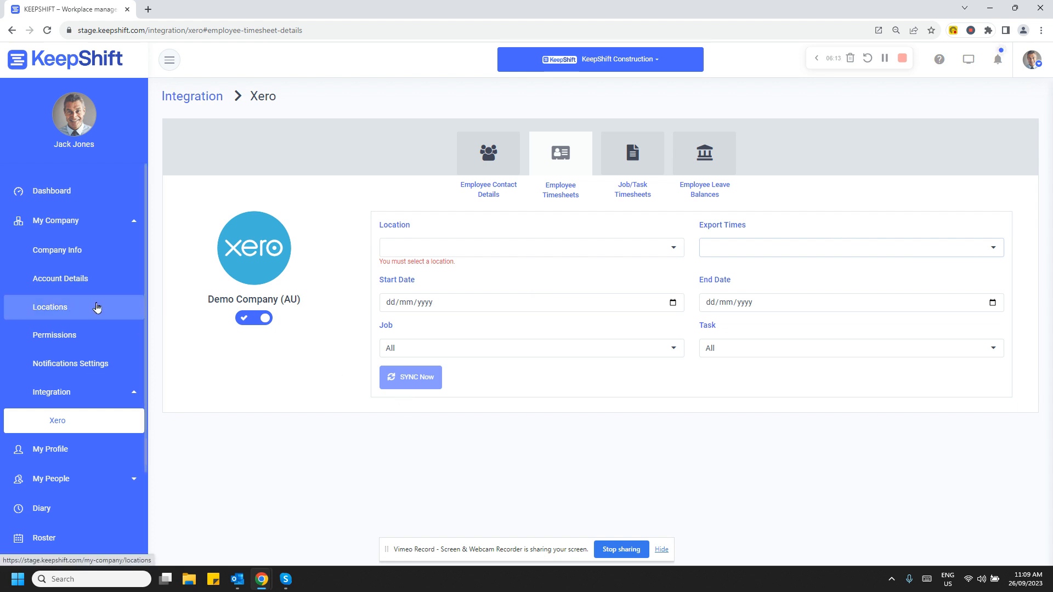
left_click(68, 194)
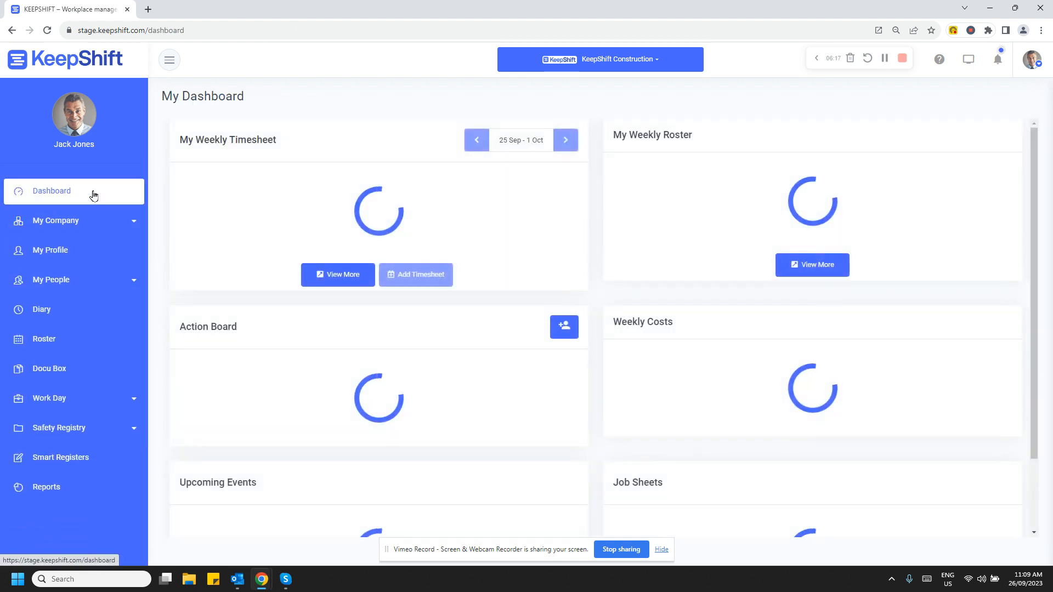